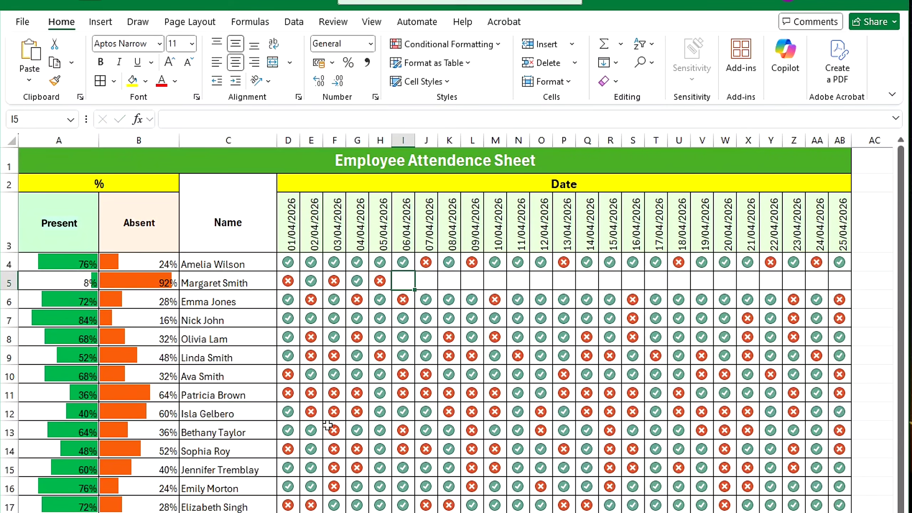
# - Complete row 5's attendance: 1 in I5:Q5, alternating 0 and 1 from R5 to Z5 starting with 0, 0 in AA5 and 1 in AB5
pyautogui.write('1')
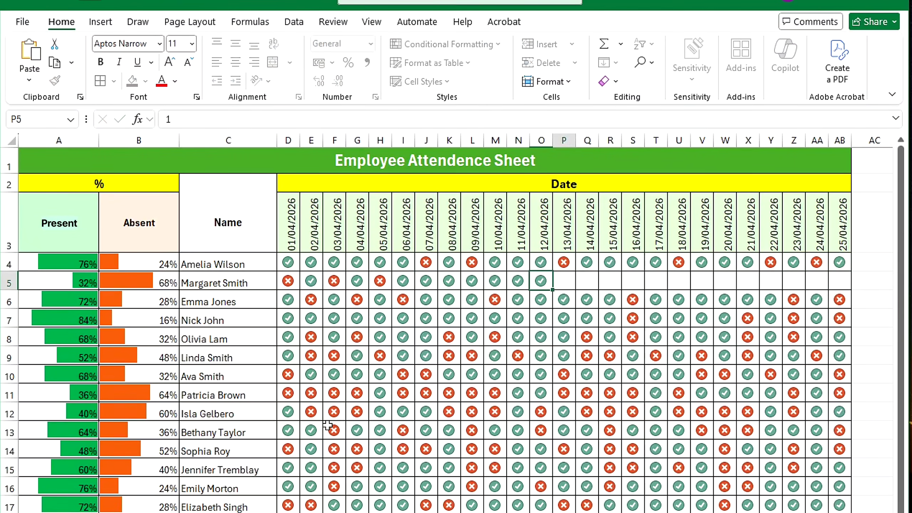
pyautogui.write('\t1\t1\t1\t1\t1\t1\t1\t1\t0\t1\t0\t1\t1')
pyautogui.press('BackSpace')
pyautogui.write('0\t1\t0\t1\t0')
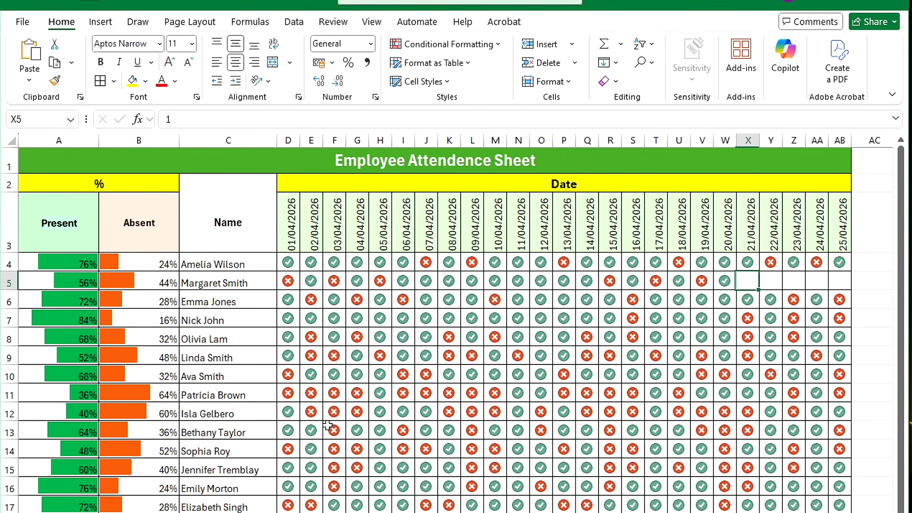
pyautogui.press('Tab')
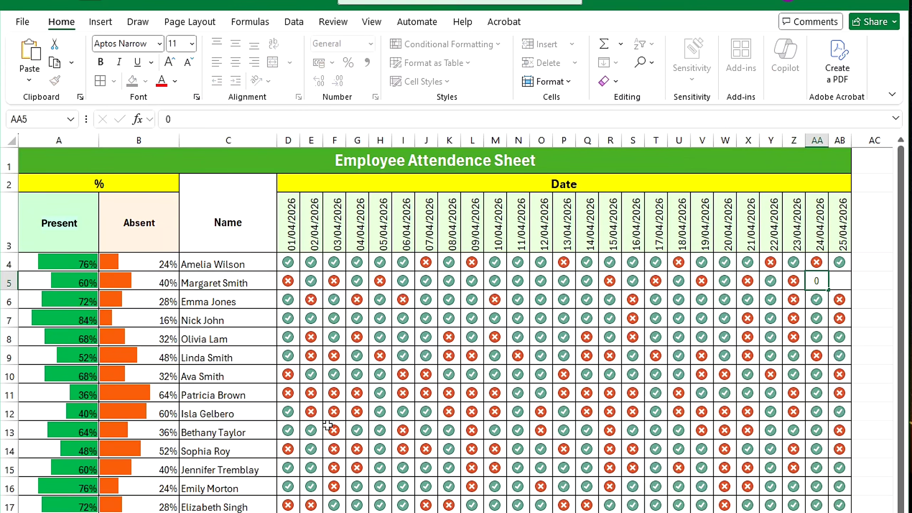
pyautogui.write('0\t1')
pyautogui.press('Return')
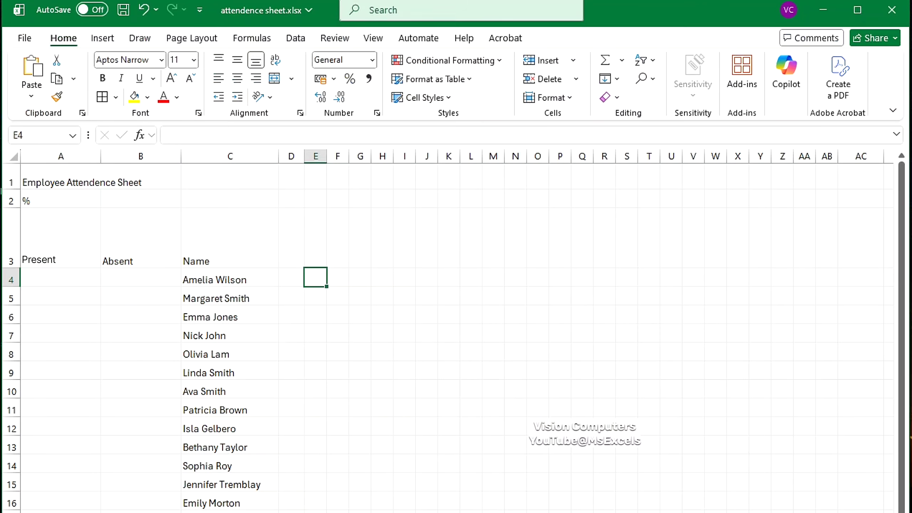
# - Merge and center the title Employee Attendence Sheet across A1:AB1 and apply the Accent6 cell style
pyautogui.click(79, 177)
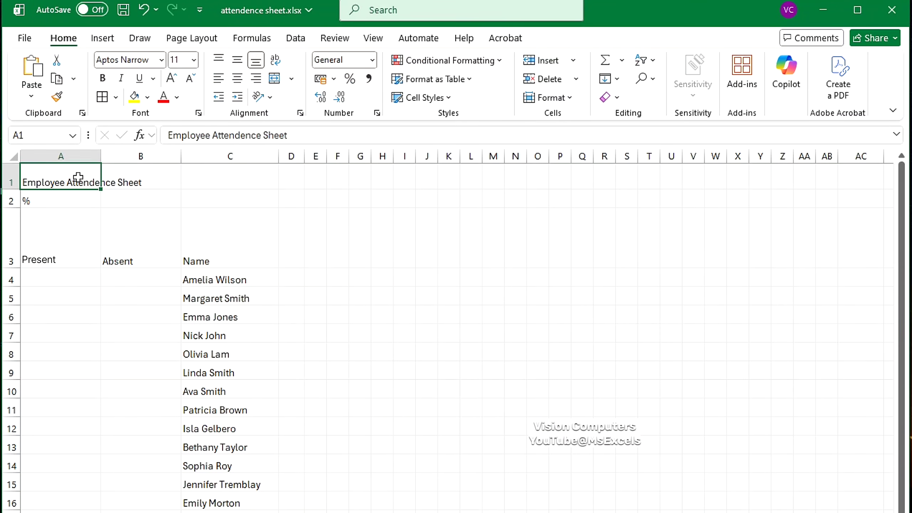
pyautogui.moveTo(79, 177); pyautogui.dragTo(819, 168)
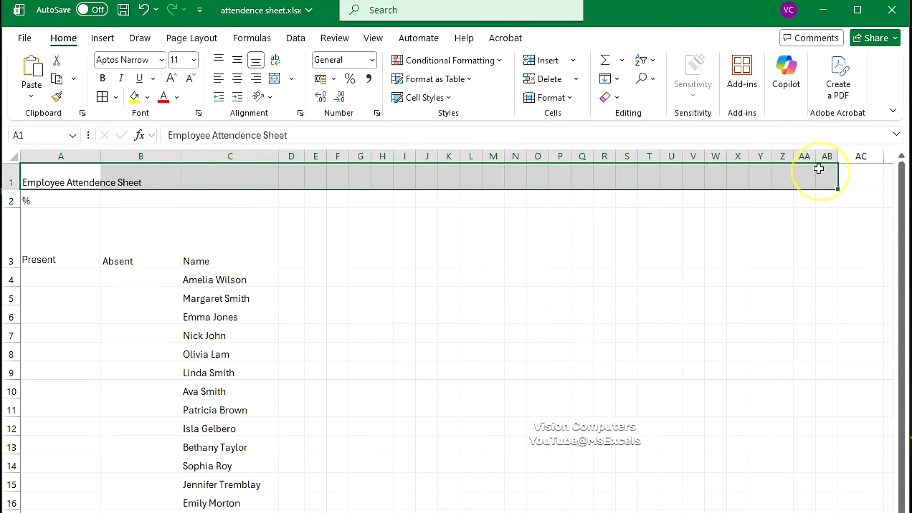
pyautogui.click(274, 79)
pyautogui.click(436, 97)
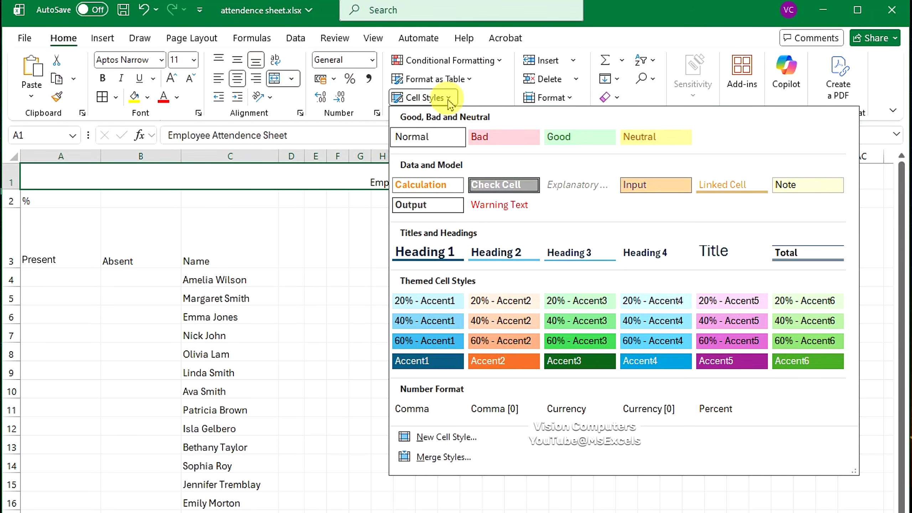
pyautogui.click(812, 362)
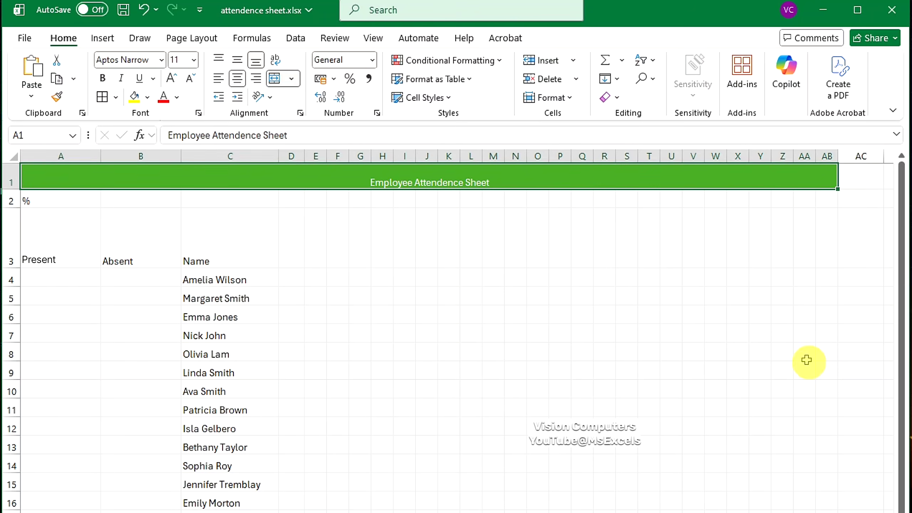
# - Increase the sheet title's font size to 18 and make it bold
pyautogui.click(172, 85)
pyautogui.click(172, 86)
pyautogui.click(171, 85)
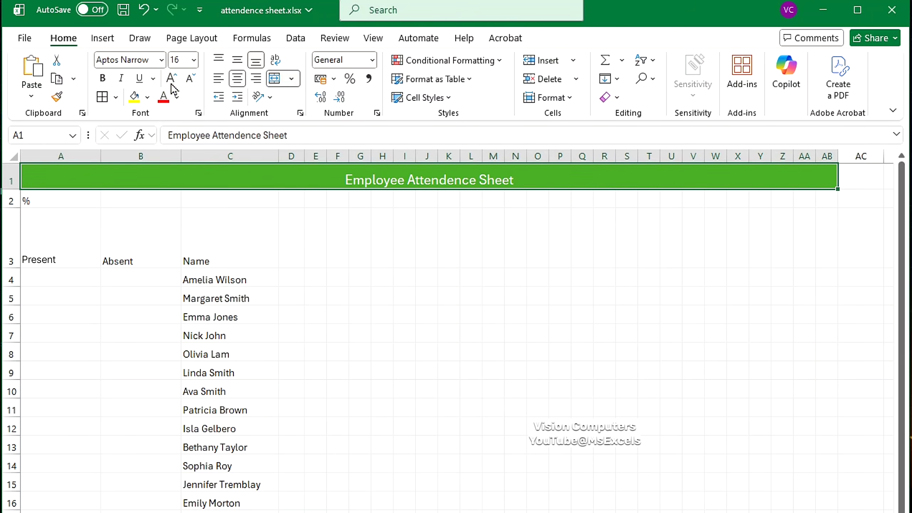
pyautogui.click(171, 86)
pyautogui.click(103, 79)
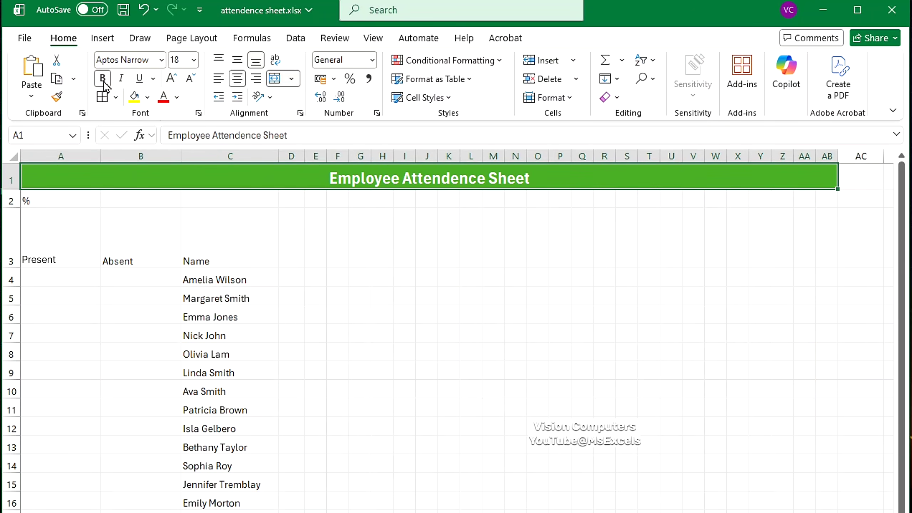
# - Merge and center the % heading across A2:B2 and make it bold at font size 14
pyautogui.moveTo(71, 198); pyautogui.dragTo(146, 198)
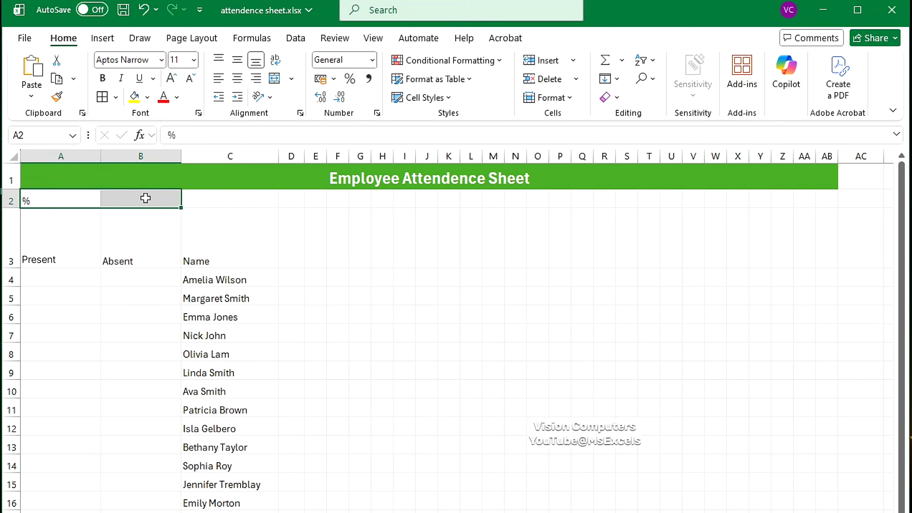
pyautogui.click(274, 79)
pyautogui.click(105, 81)
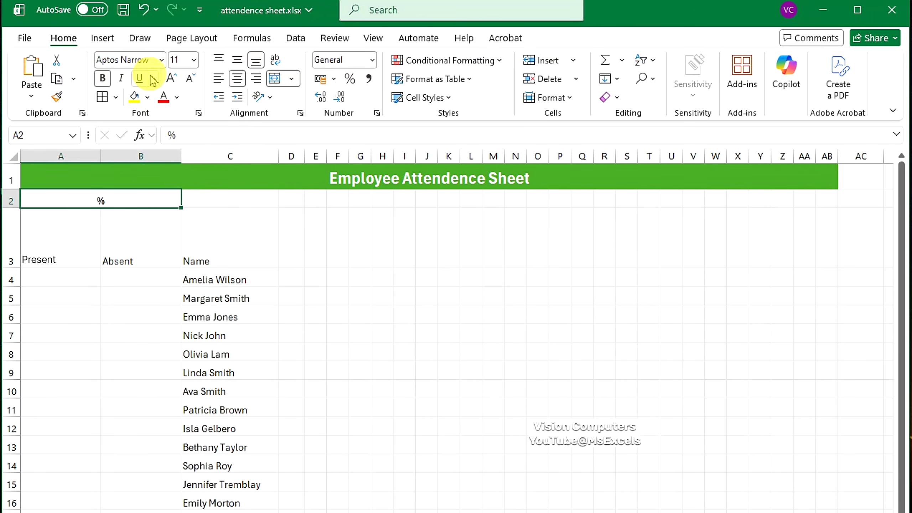
# - Enter the heading Date in D2 and merge and center it across D2:AB2
pyautogui.click(290, 197)
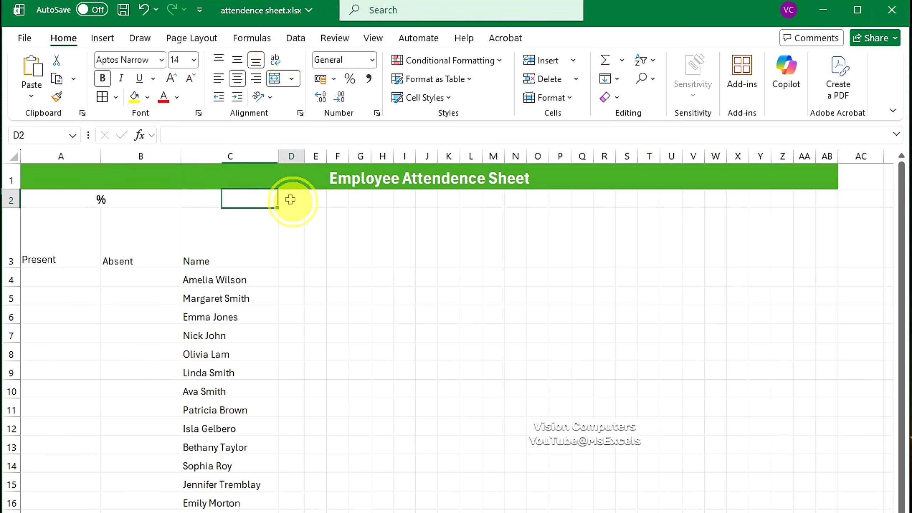
pyautogui.write('Date')
pyautogui.hotkey('ctrl', 'Return')
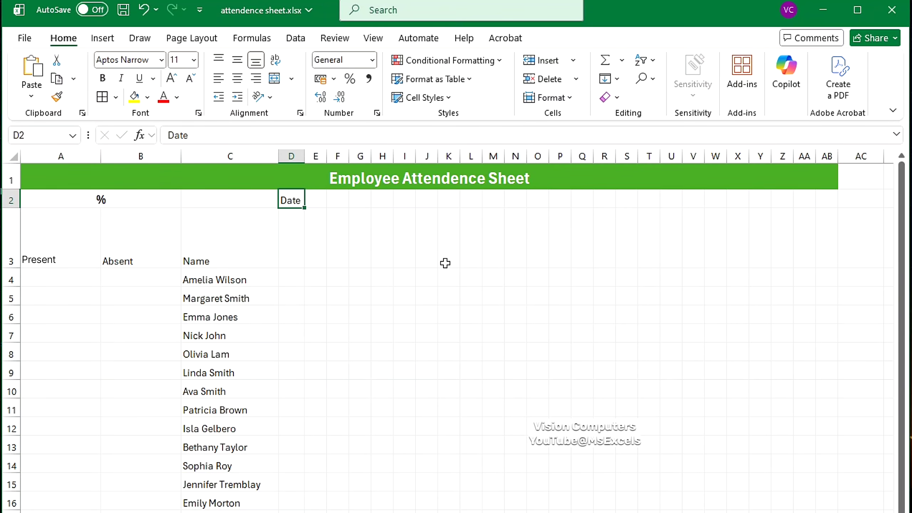
pyautogui.moveTo(294, 198); pyautogui.dragTo(816, 197)
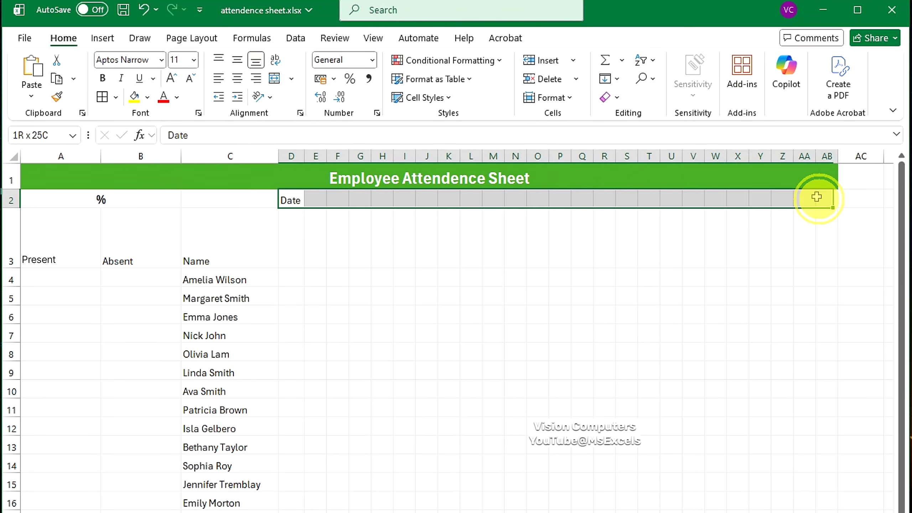
pyautogui.click(278, 80)
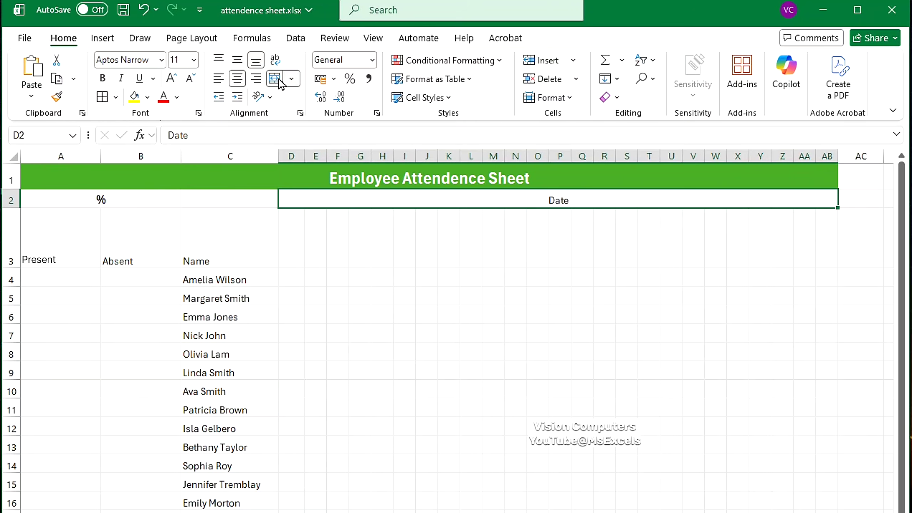
pyautogui.click(103, 78)
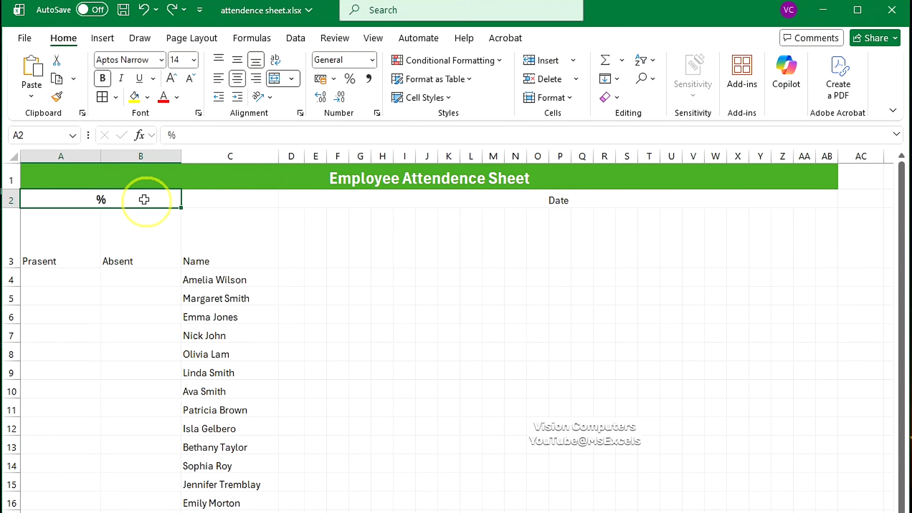
# - Add borders to the header block A2:C3 and center its text vertically and horizontally
pyautogui.moveTo(137, 198); pyautogui.dragTo(136, 255)
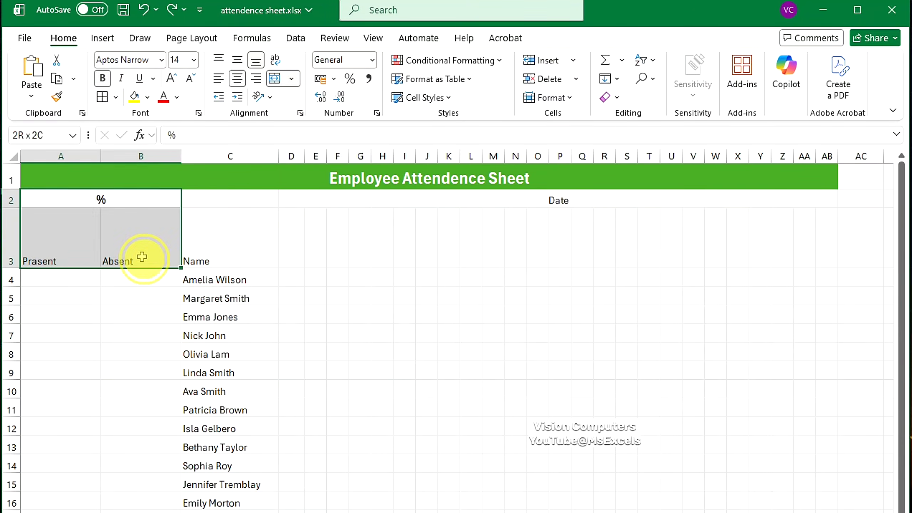
pyautogui.click(103, 97)
pyautogui.click(237, 60)
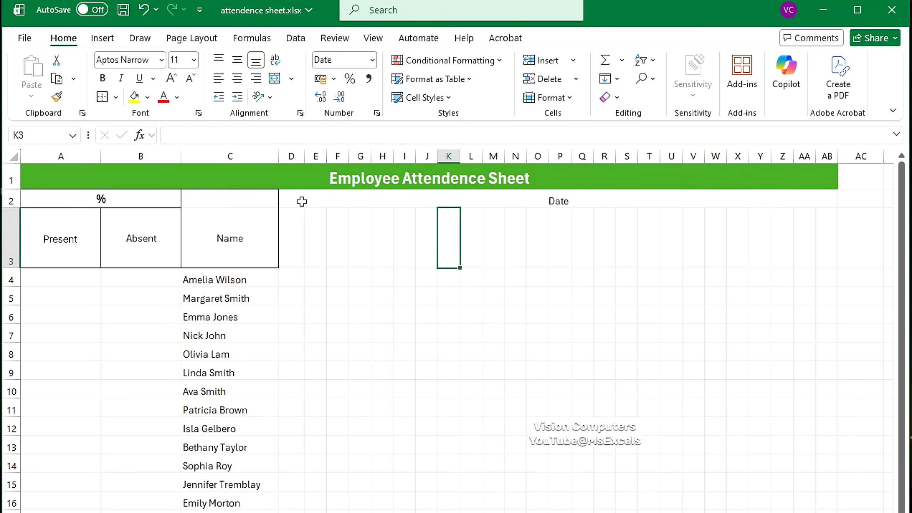
# - Fill the merged Date heading and the merged % heading in row 2 with yellow
pyautogui.click(301, 201)
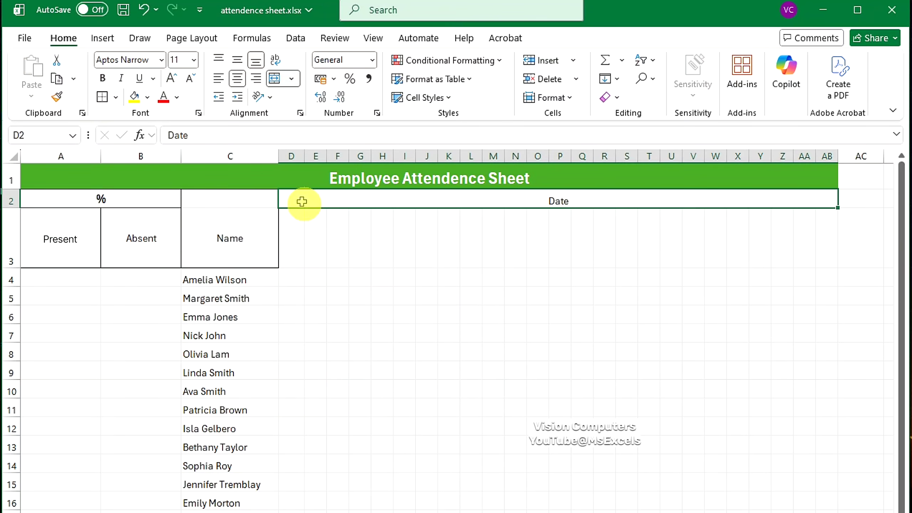
pyautogui.click(147, 97)
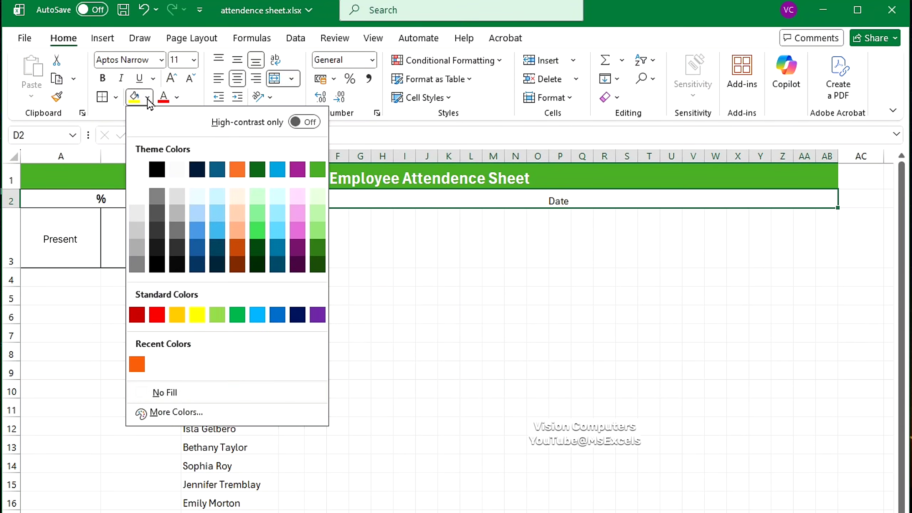
pyautogui.click(202, 315)
pyautogui.click(126, 181)
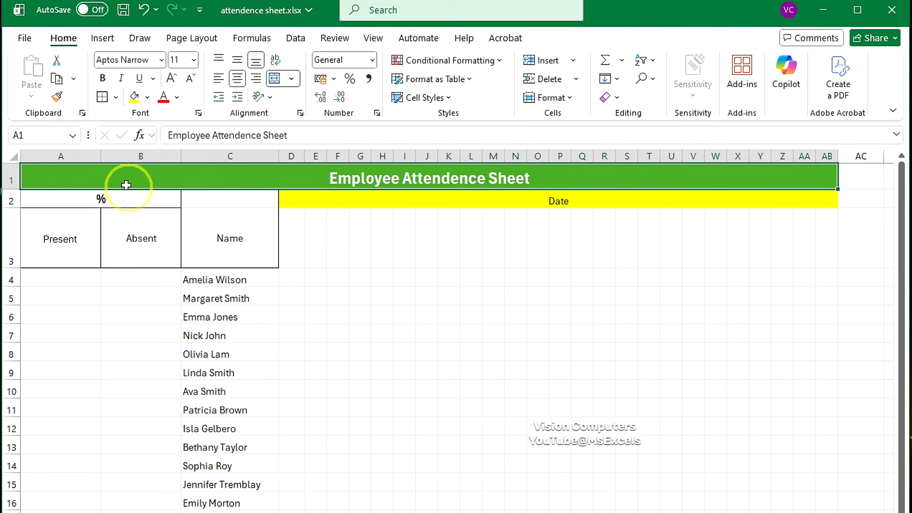
pyautogui.click(126, 198)
pyautogui.click(135, 96)
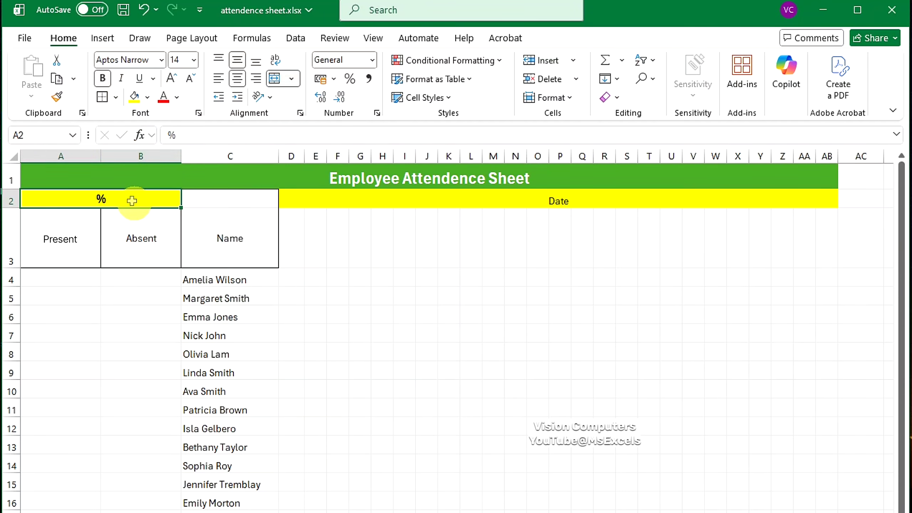
# - Enter the date 1/4/2026 in D3 and autofit the width of column D
pyautogui.click(294, 245)
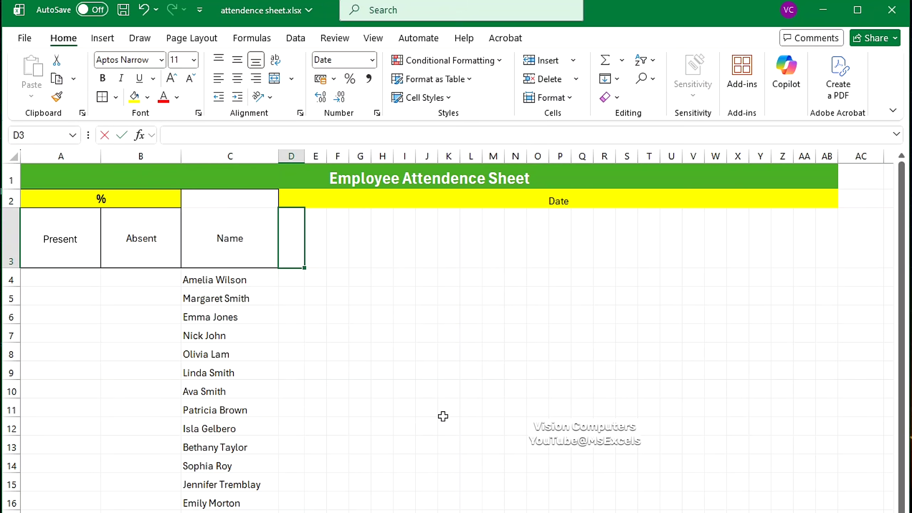
pyautogui.write('1/4/2026')
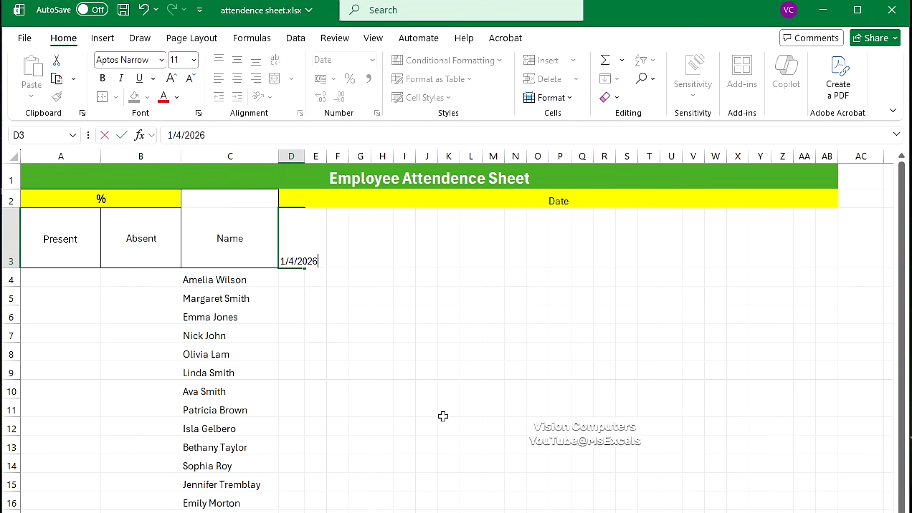
pyautogui.press('Tab')
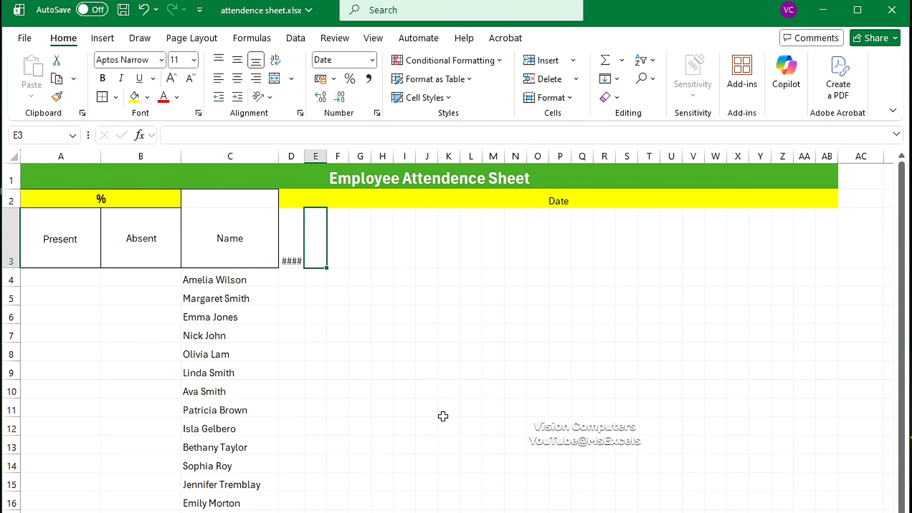
pyautogui.press('Left')
pyautogui.doubleClick(305, 156)
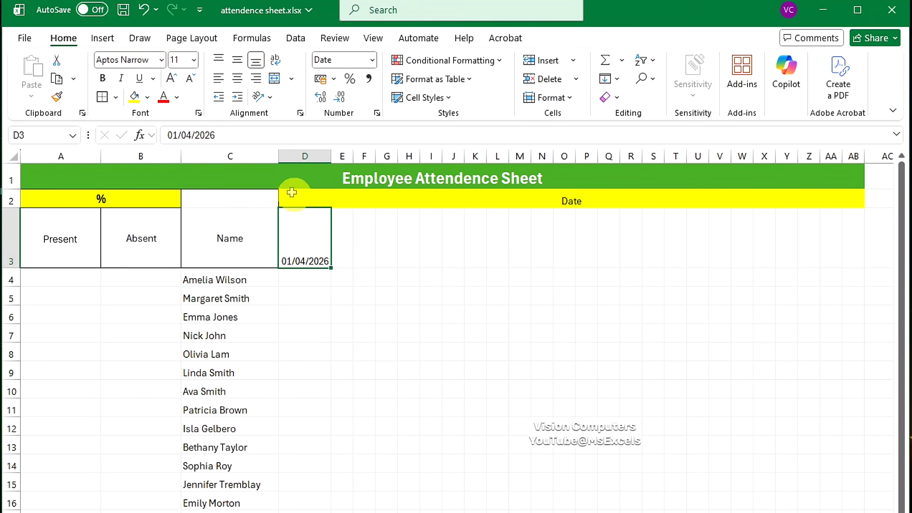
# - Rotate the date in D3 to read upward and narrow column D to fit the vertical text
pyautogui.click(265, 96)
pyautogui.click(287, 176)
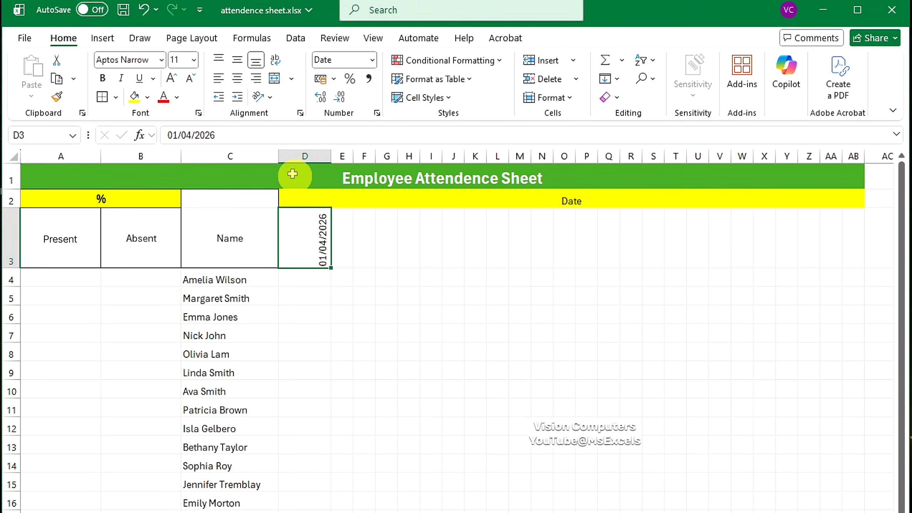
pyautogui.moveTo(330, 156); pyautogui.dragTo(298, 156)
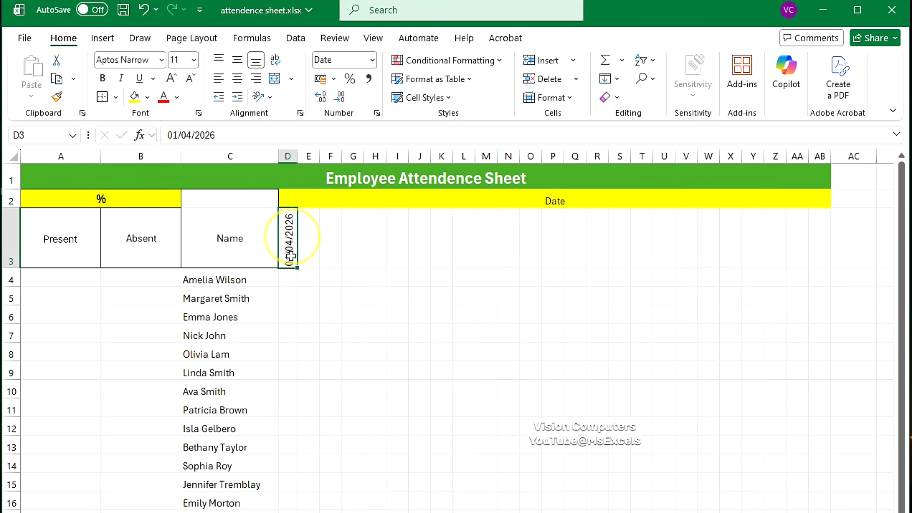
# - Fill the date series from D3 through AB3 up to 25/04/2026 and format the range with the 20% - Accent6 style and all borders
pyautogui.moveTo(301, 269); pyautogui.dragTo(822, 270)
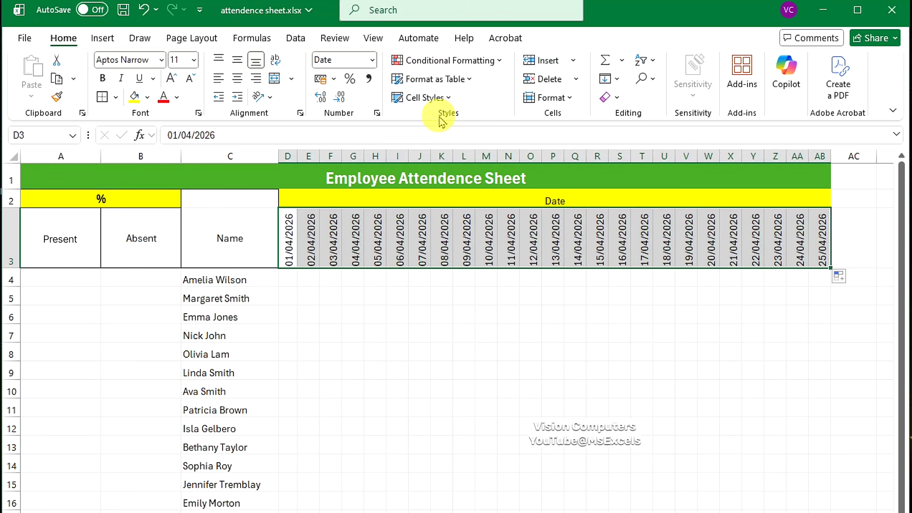
pyautogui.click(442, 98)
pyautogui.click(786, 311)
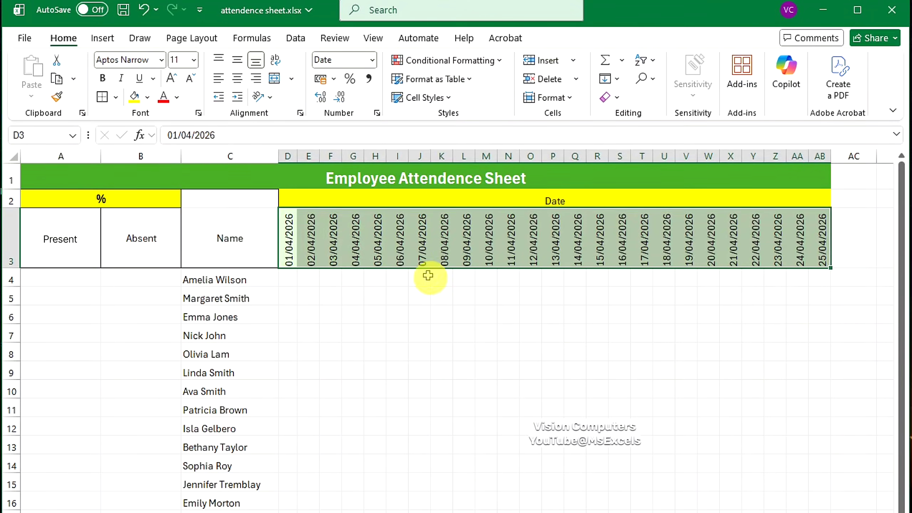
pyautogui.click(116, 97)
pyautogui.click(128, 240)
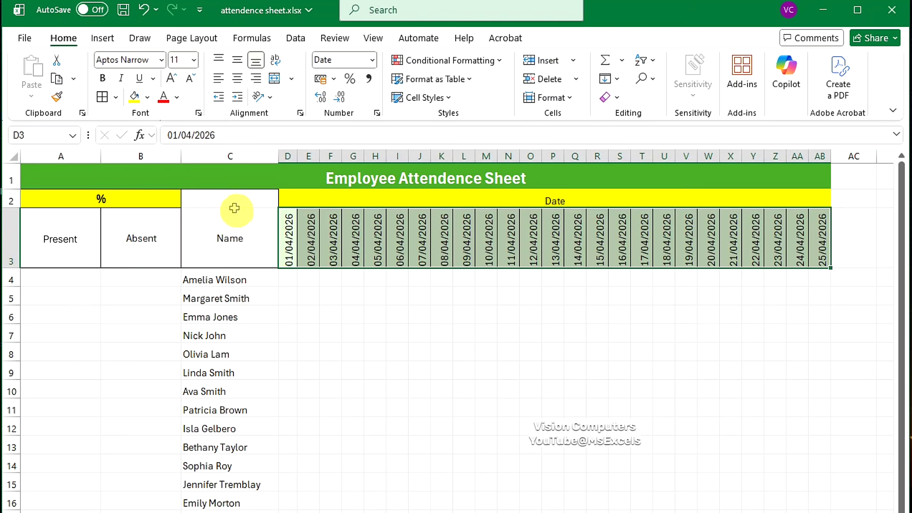
# - Fill the Name header cells C2:C3 with white
pyautogui.moveTo(234, 206); pyautogui.dragTo(234, 226)
pyautogui.click(147, 97)
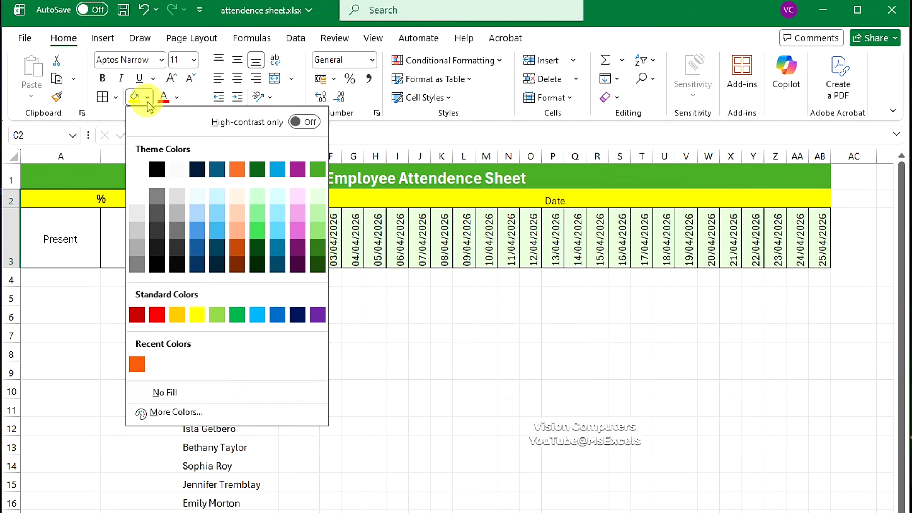
pyautogui.click(146, 169)
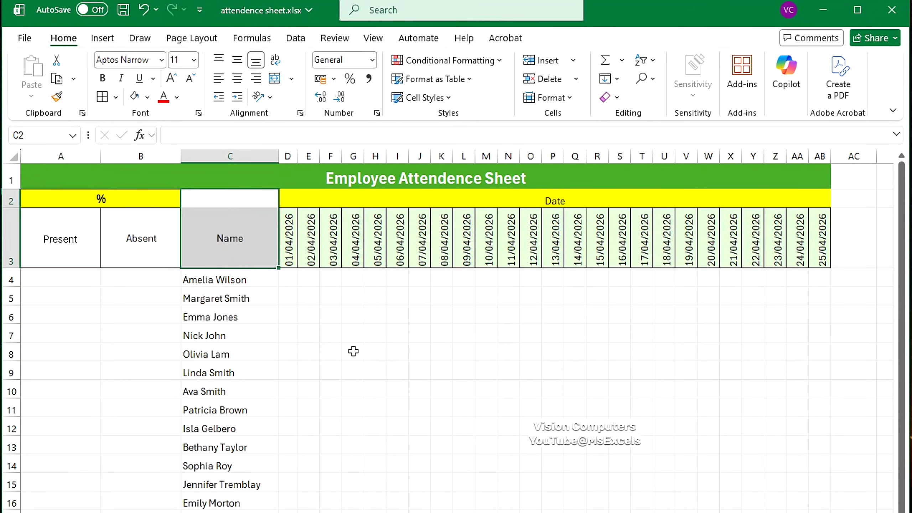
pyautogui.click(354, 351)
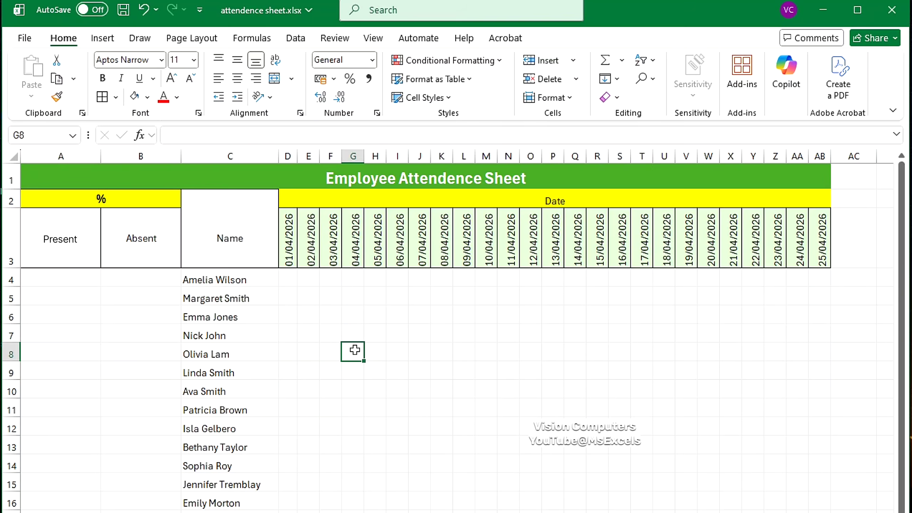
# - Apply the 20% - Accent6 cell style to the Prasent header in A3 and 20% - Accent2 to the Absent header in B3
pyautogui.click(80, 237)
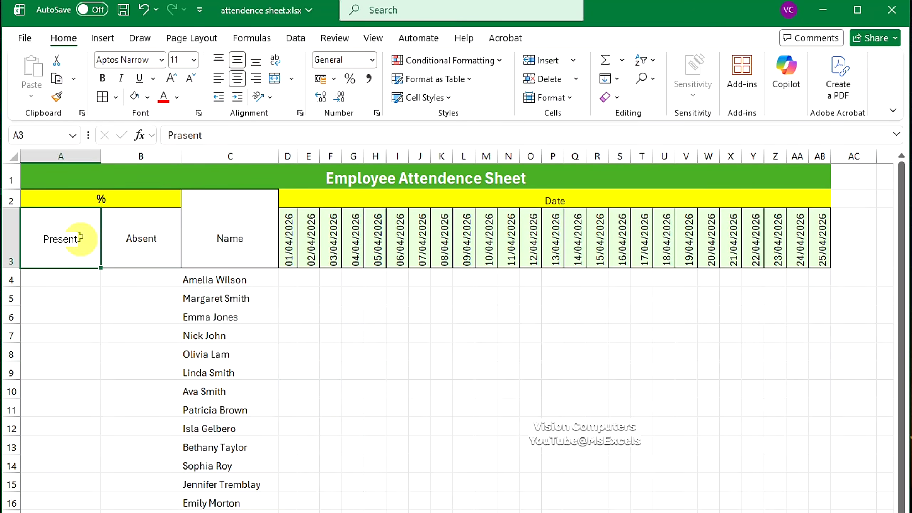
pyautogui.click(449, 96)
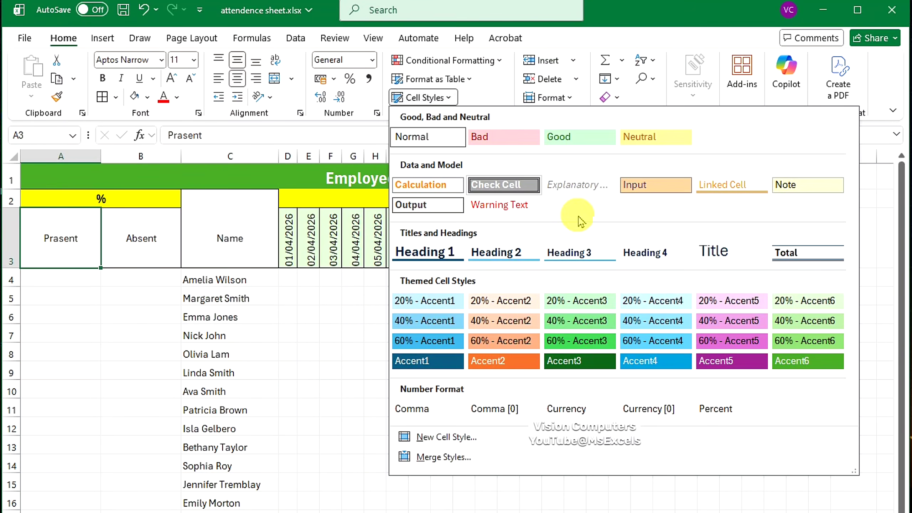
pyautogui.click(779, 308)
pyautogui.click(143, 241)
pyautogui.click(440, 102)
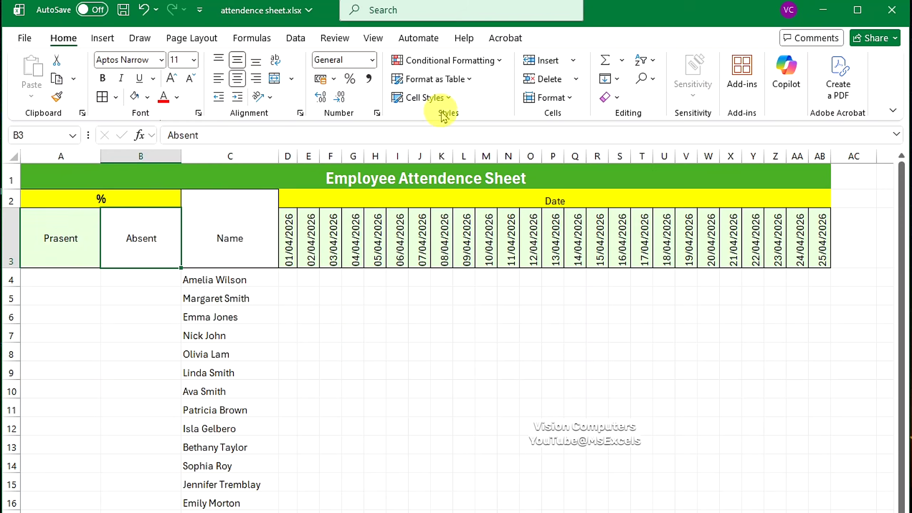
pyautogui.click(509, 300)
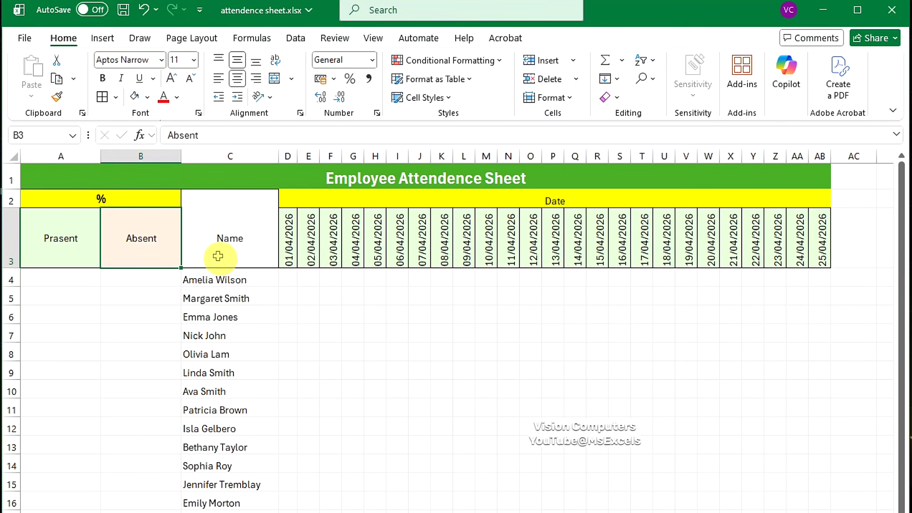
# - Make the headers in A3:C3 and the Date header in row 2 bold at font size 12
pyautogui.moveTo(84, 238); pyautogui.dragTo(227, 239)
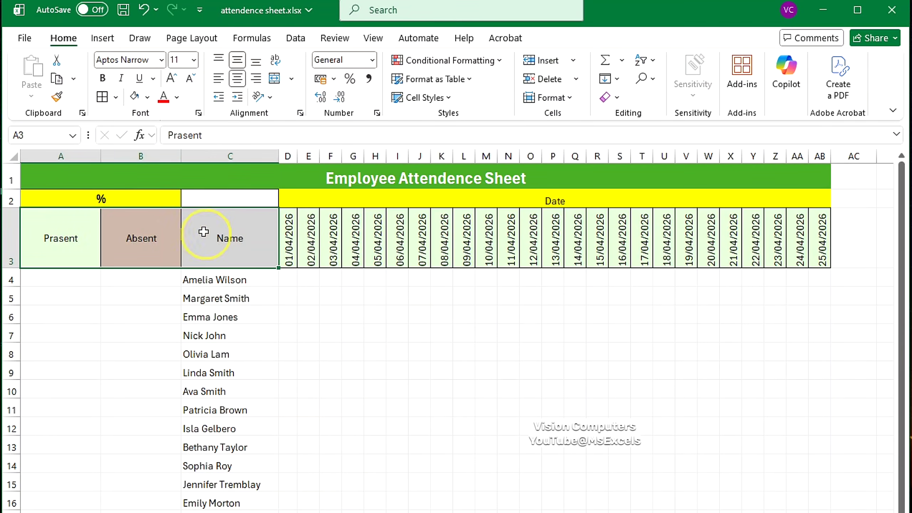
pyautogui.click(102, 78)
pyautogui.click(168, 84)
pyautogui.click(336, 201)
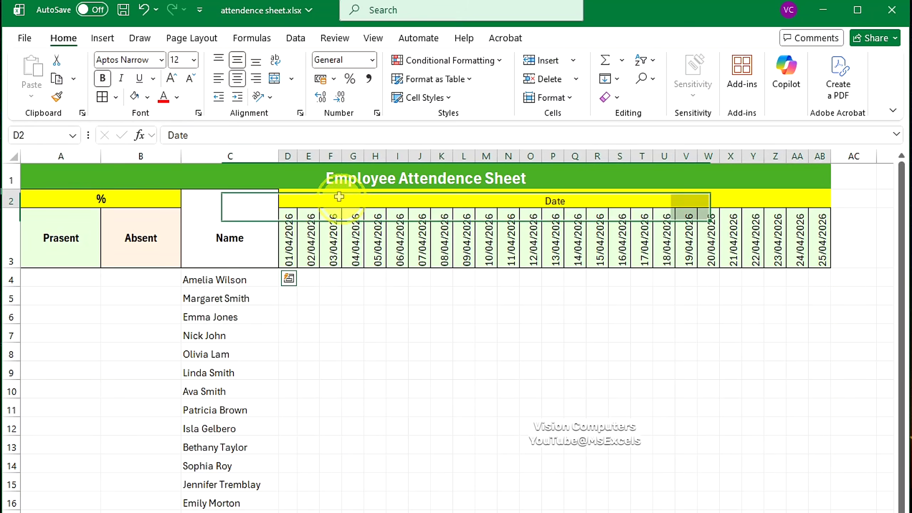
pyautogui.click(103, 79)
pyautogui.click(170, 83)
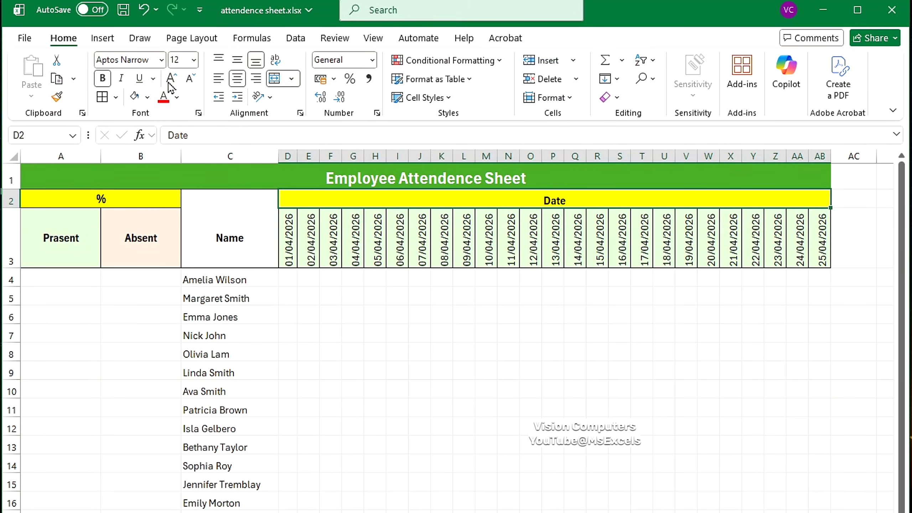
# - Widen the date columns D through AB evenly by a small amount
pyautogui.moveTo(289, 155); pyautogui.dragTo(810, 155)
pyautogui.click(289, 239)
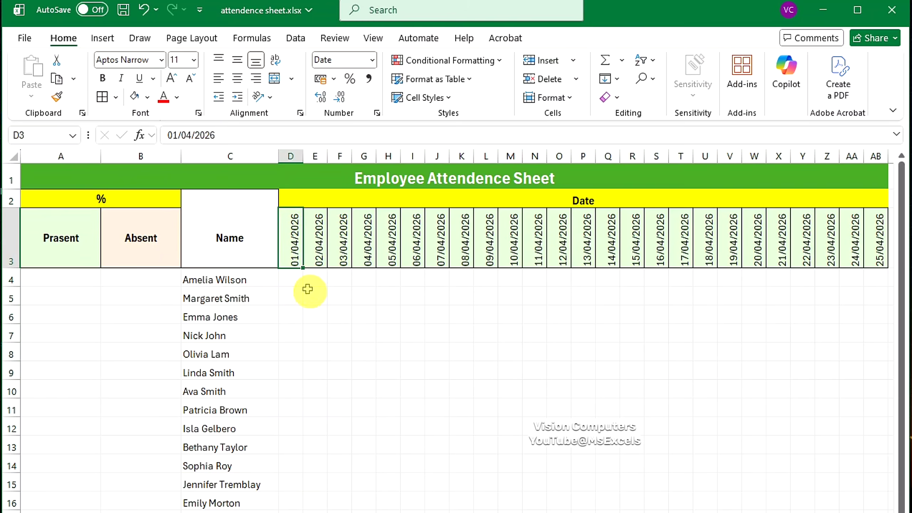
# - Apply all borders and middle vertical alignment to the employee rows from A4 across to column AB
pyautogui.moveTo(67, 274); pyautogui.dragTo(880, 511)
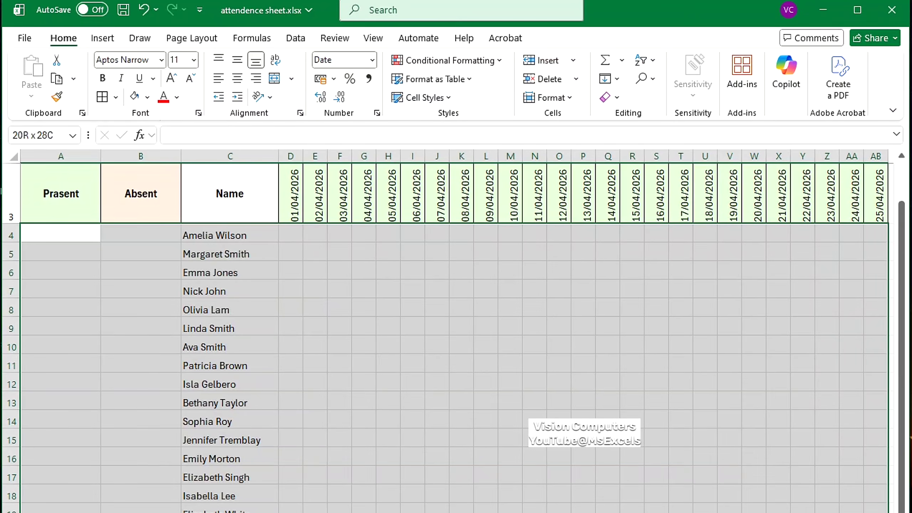
pyautogui.scroll(1, 412, 495)
pyautogui.click(102, 96)
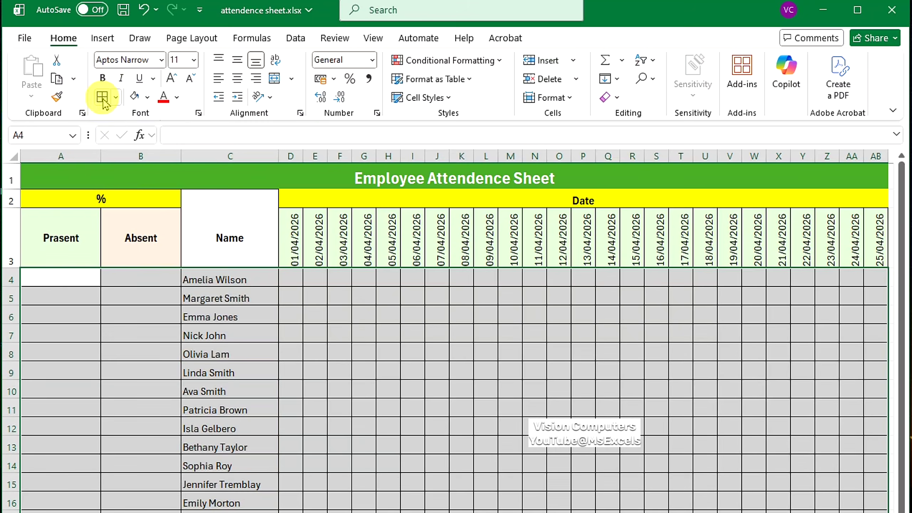
pyautogui.click(240, 64)
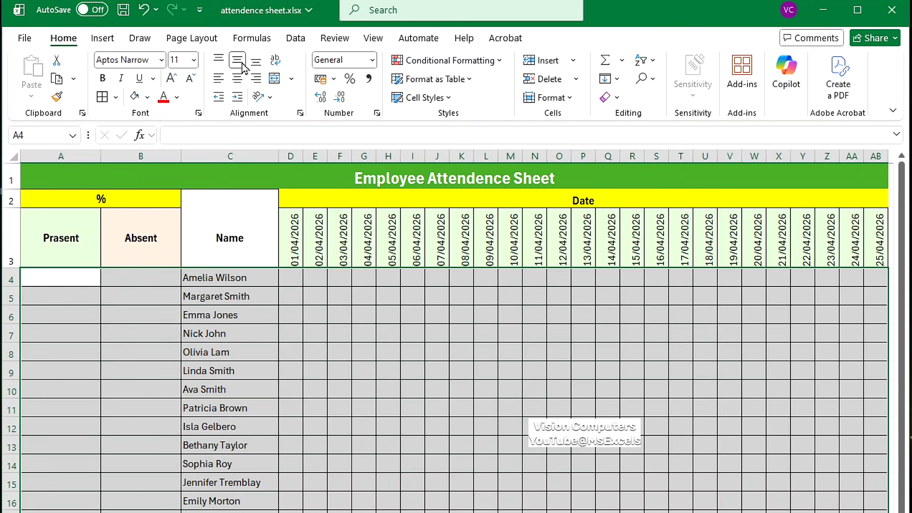
pyautogui.click(429, 510)
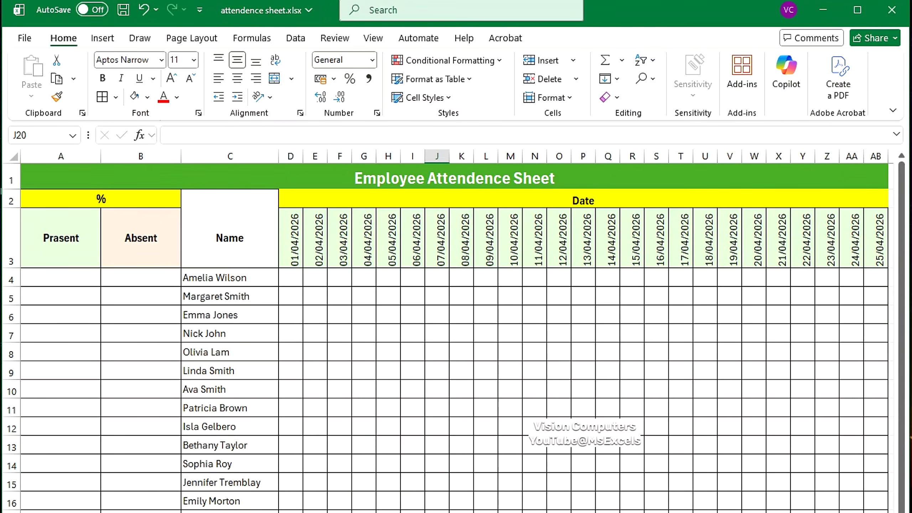
# - Create an icon set formatting rule for the attendance cells from D4 to column AB, using circled cross, exclamation and check symbols with Show Icon Only
pyautogui.moveTo(289, 278); pyautogui.dragTo(875, 509)
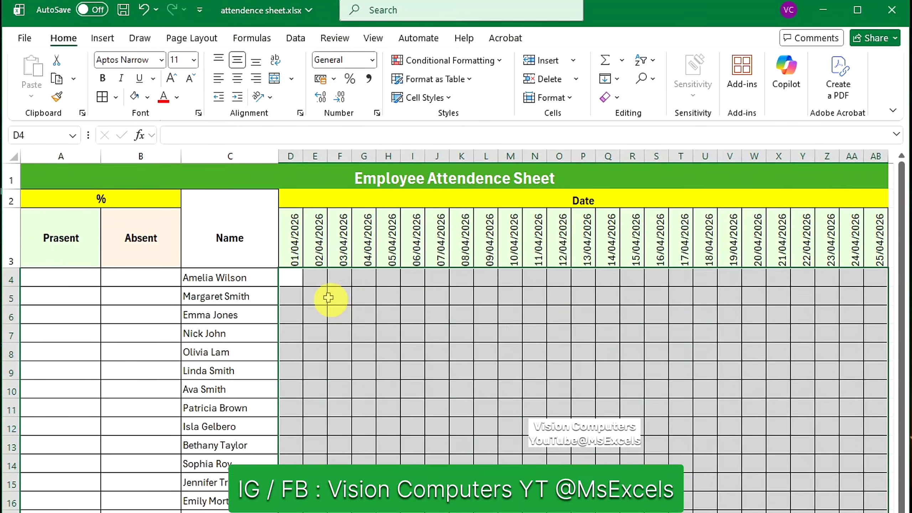
pyautogui.click(420, 60)
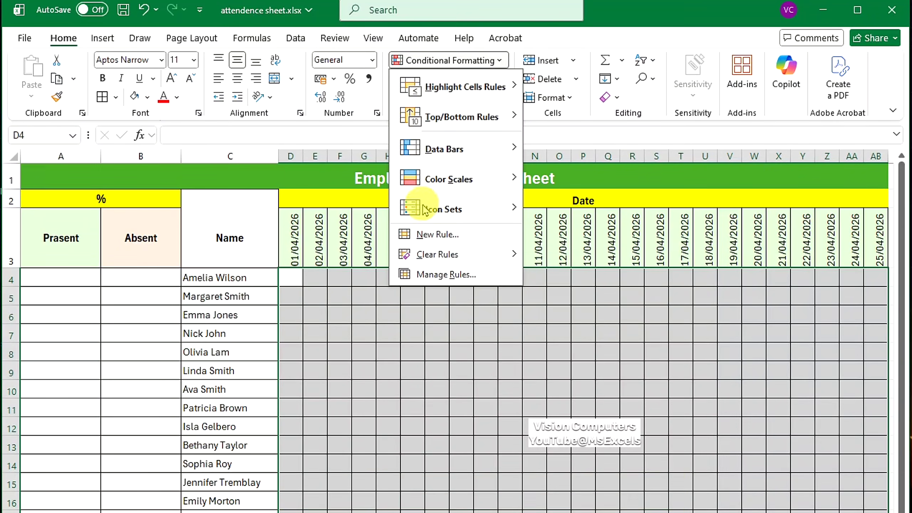
pyautogui.moveTo(425, 210)
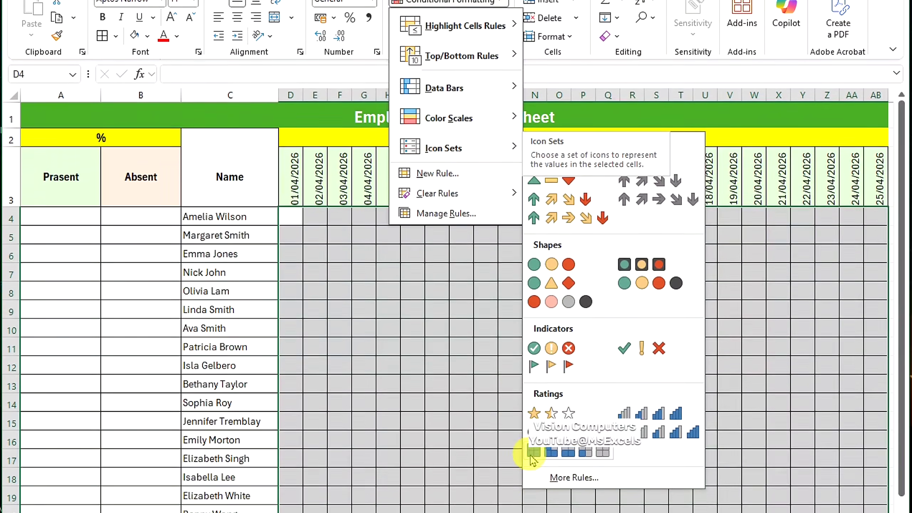
pyautogui.click(549, 476)
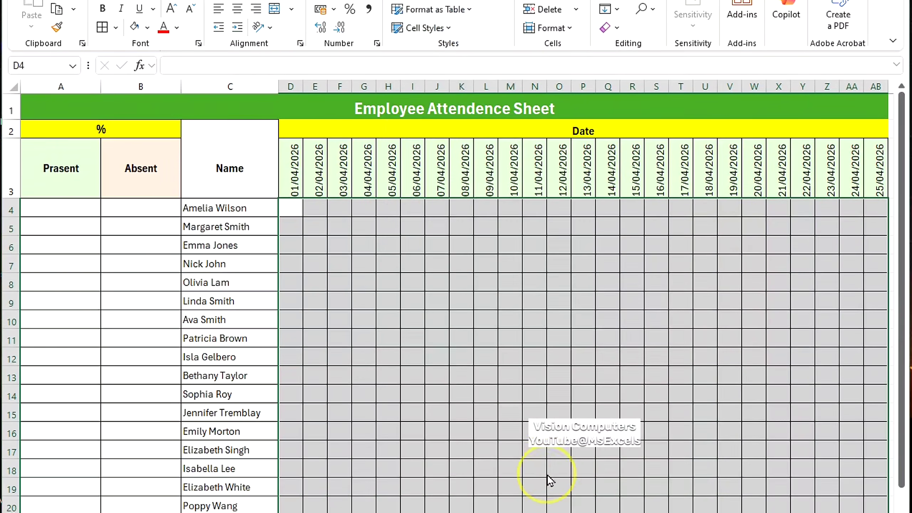
pyautogui.click(261, 314)
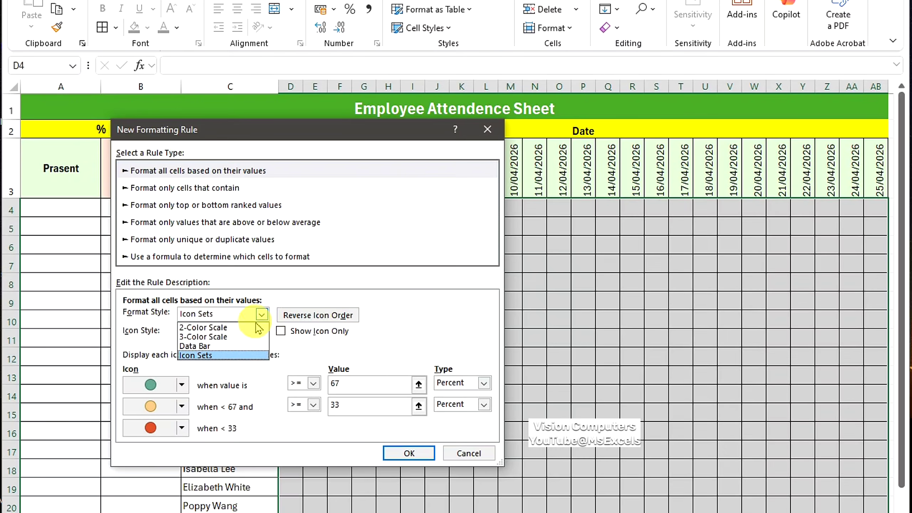
pyautogui.click(251, 355)
pyautogui.click(261, 334)
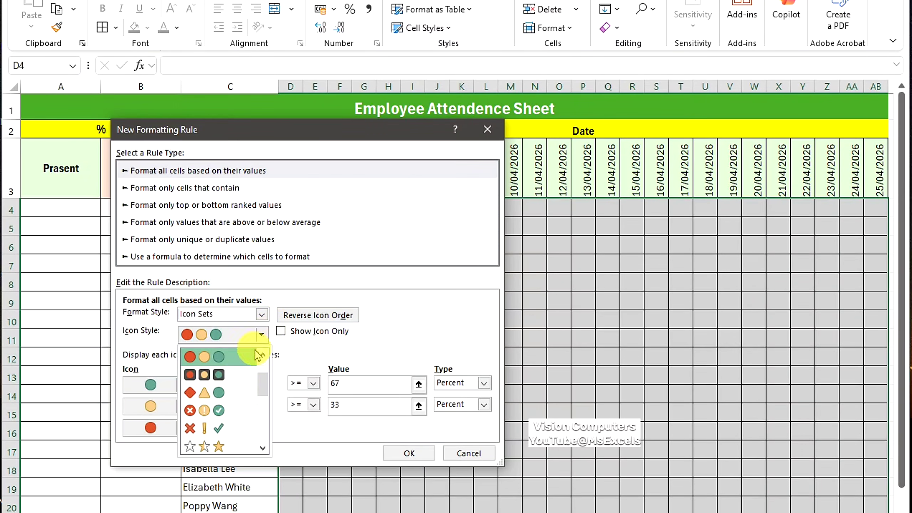
pyautogui.click(212, 410)
pyautogui.click(281, 331)
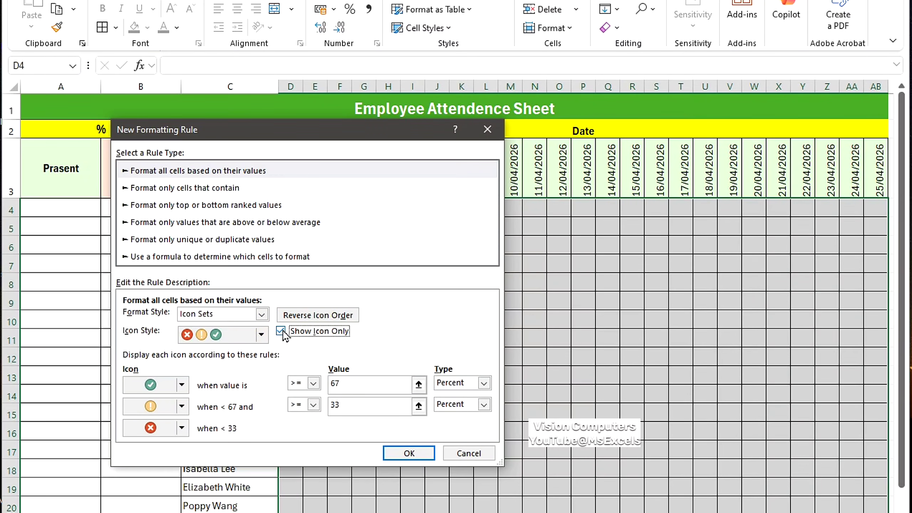
# - Change the rule's middle icon to the red cross, set the number thresholds to >= 1 and >= 0, and apply the rule
pyautogui.click(181, 406)
pyautogui.click(210, 483)
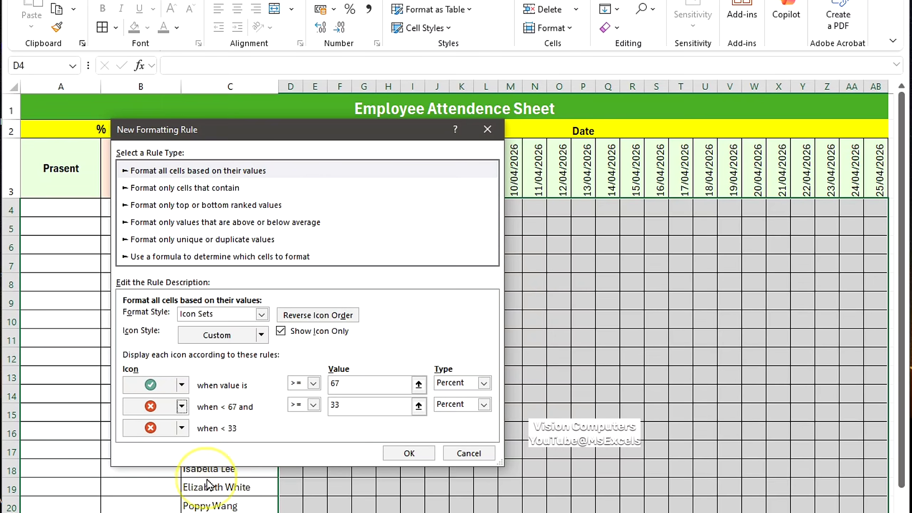
pyautogui.click(342, 384)
pyautogui.click(484, 383)
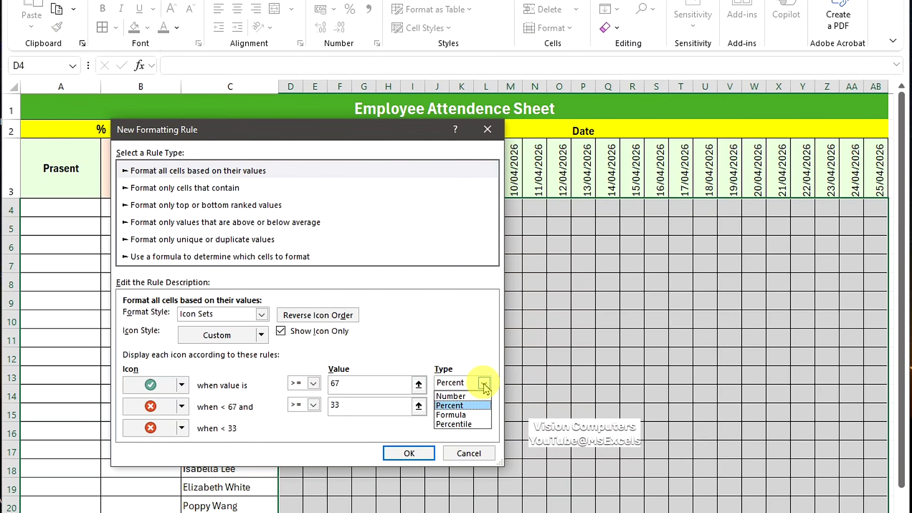
pyautogui.click(459, 395)
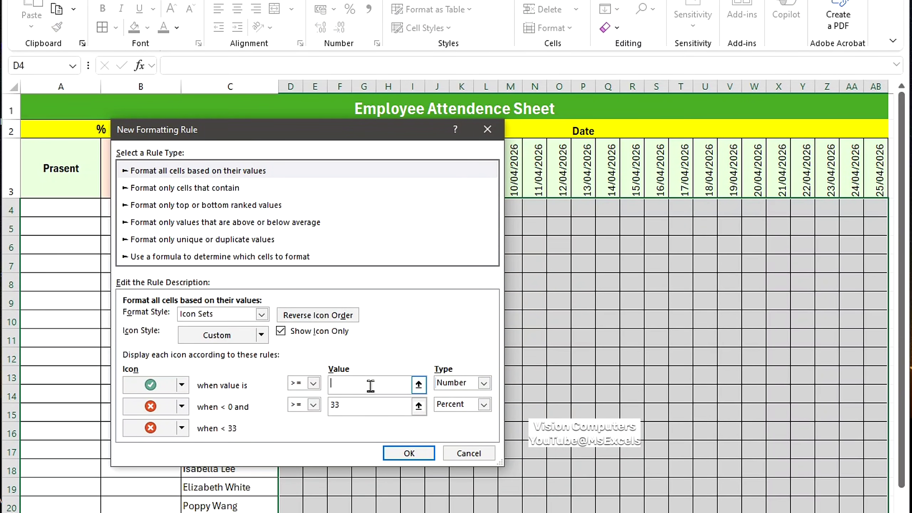
pyautogui.click(484, 404)
pyautogui.click(451, 413)
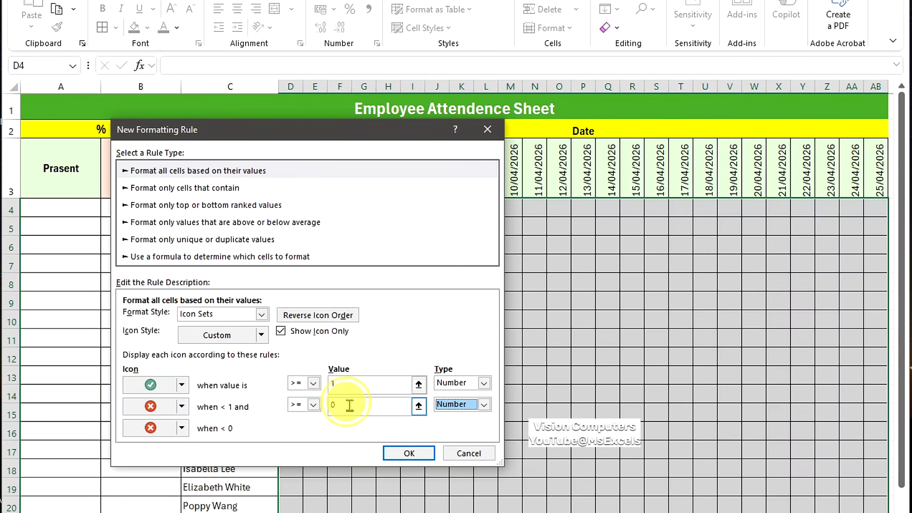
pyautogui.click(395, 453)
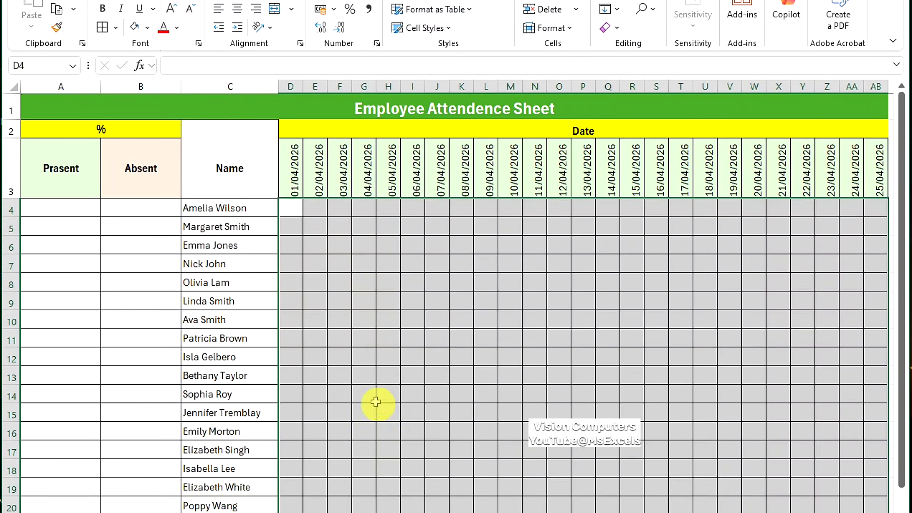
# - Enter the first employee's attendance in D4:AB4, using 0 in columns E, G, M, O, Q, S and U and 1 in all others
pyautogui.click(283, 212)
pyautogui.write('1')
pyautogui.press('Tab')
pyautogui.write('0')
pyautogui.press('Tab')
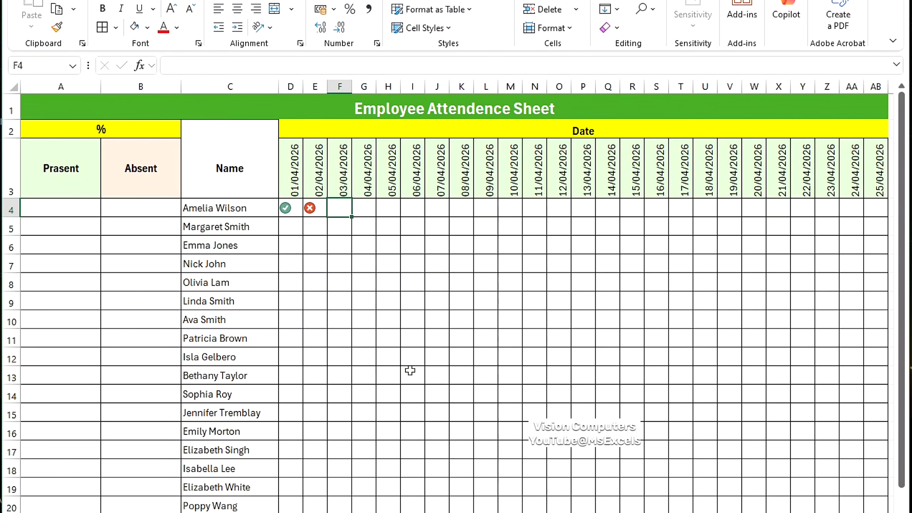
pyautogui.write('1')
pyautogui.press('Tab')
pyautogui.write('0')
pyautogui.press('Tab')
pyautogui.write('1\t1\t1\t1\t1\t0\t1\t0\t1\t0\t1\t0\t1\t0\t1\t1\t1\t1\t1\t1\t1')
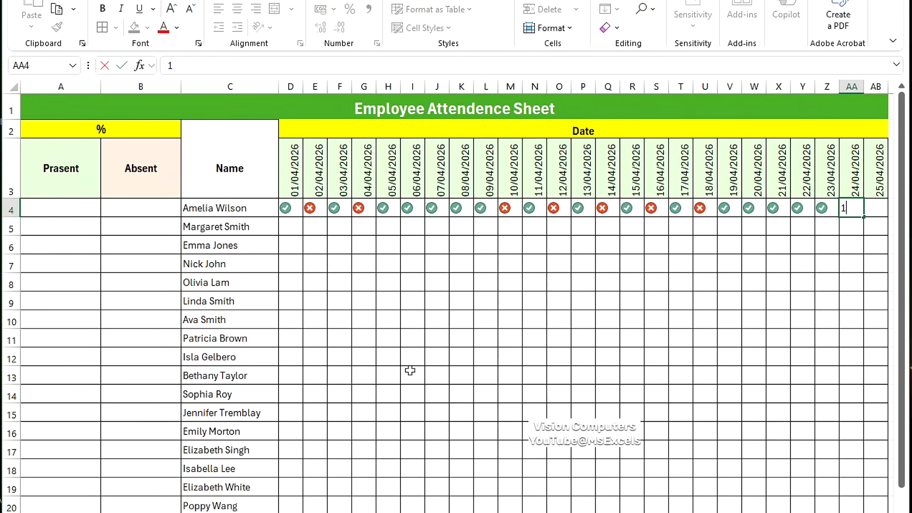
pyautogui.press('Return')
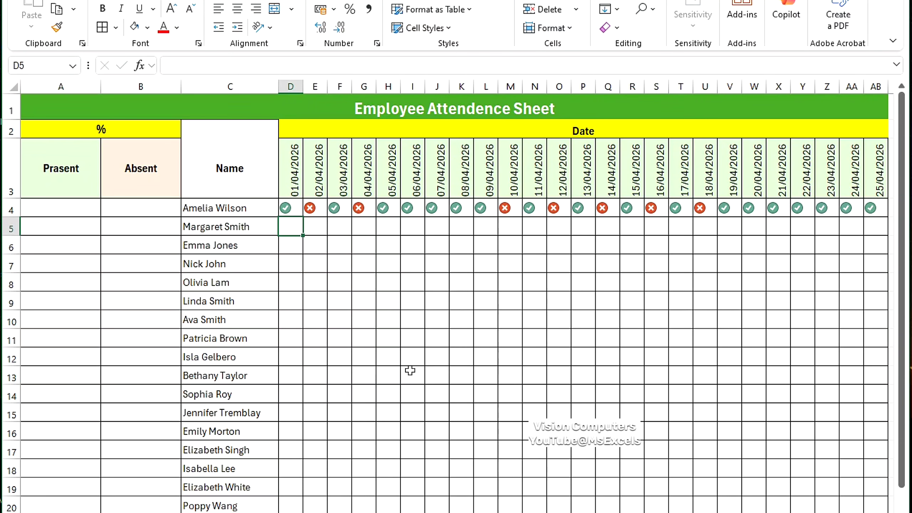
# - Enter the formula =COUNTIF(D4:AB4,1)/25 in A4 to calculate the first employee's present rate
pyautogui.click(83, 209)
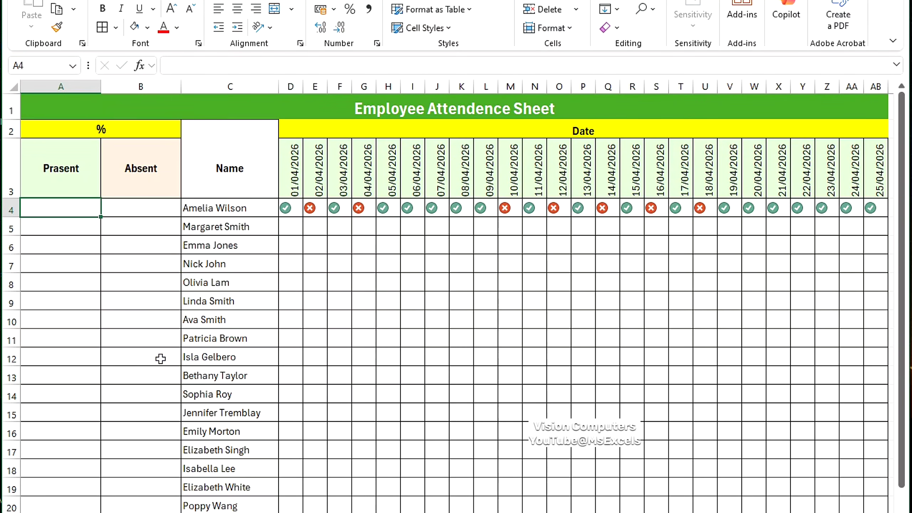
pyautogui.write('=Co')
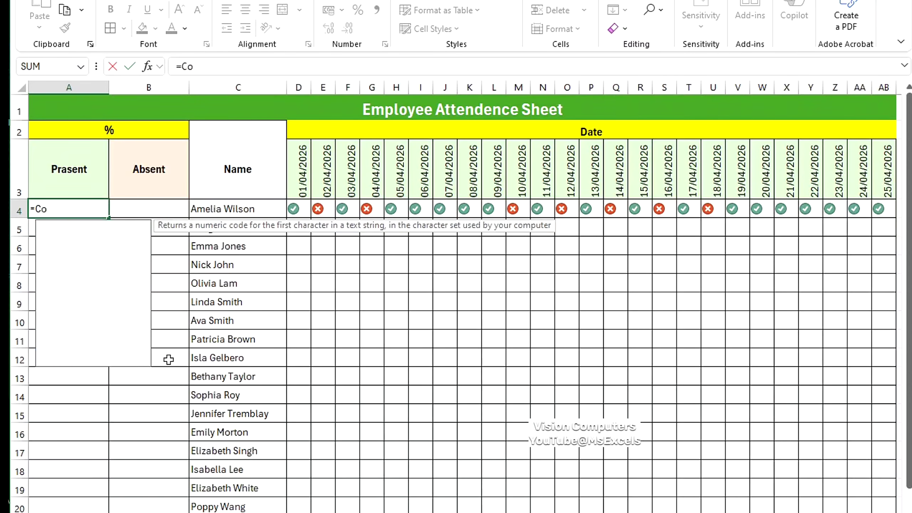
pyautogui.write('untif')
pyautogui.press('Tab')
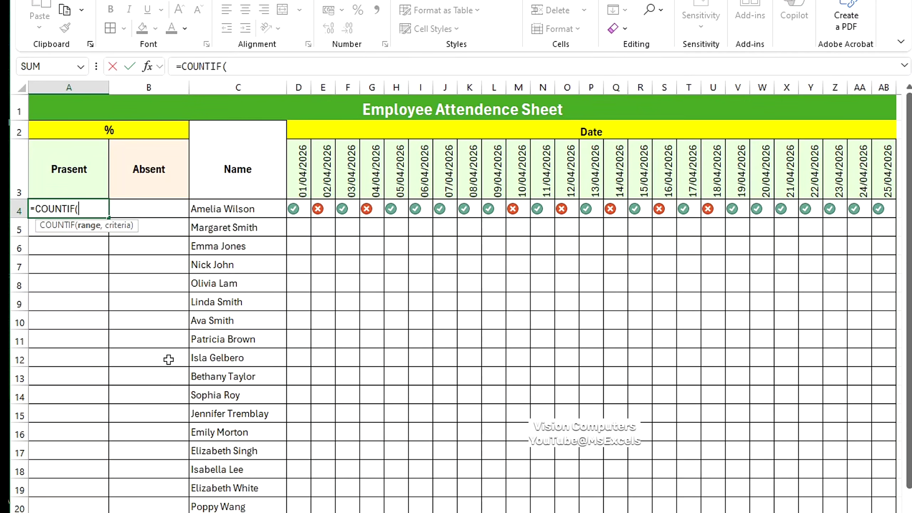
pyautogui.moveTo(293, 209); pyautogui.dragTo(874, 203)
pyautogui.write(',1)/25')
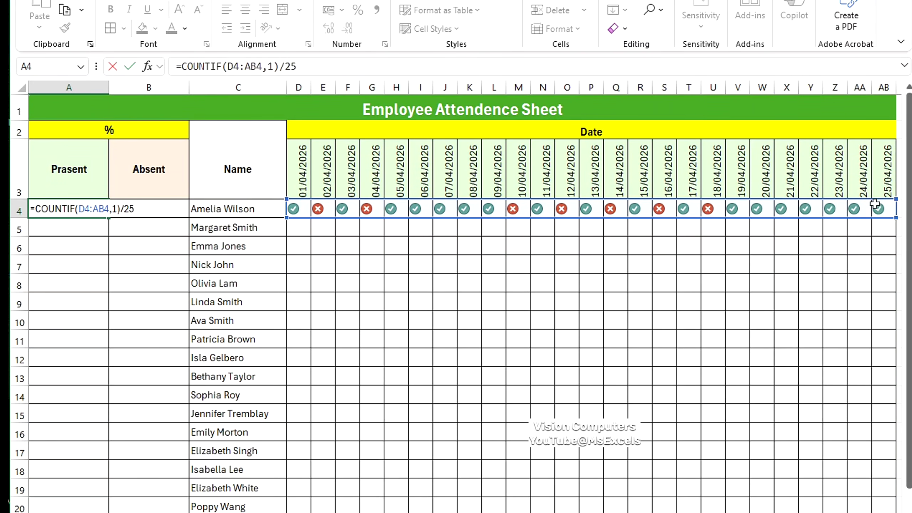
pyautogui.press('Return')
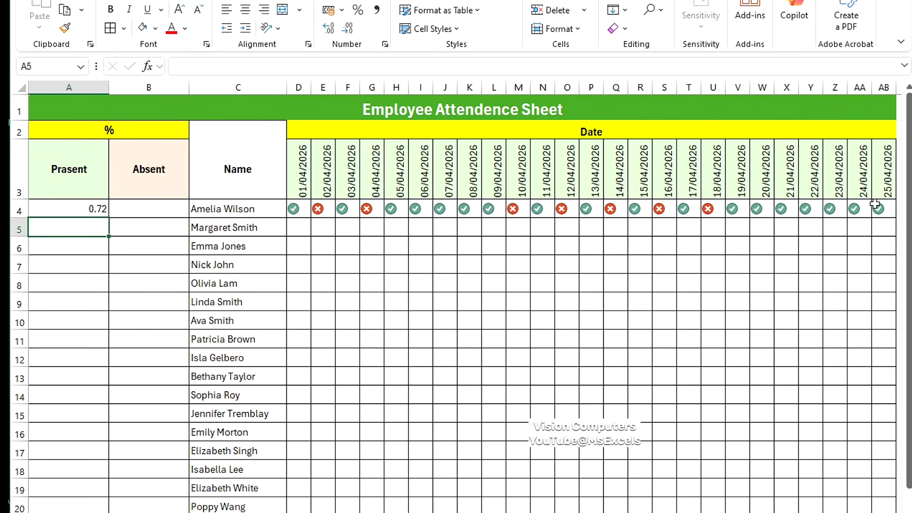
# - Fill the present-rate formula in A4 down for all employees and format the results as Percentage with no decimals
pyautogui.click(96, 215)
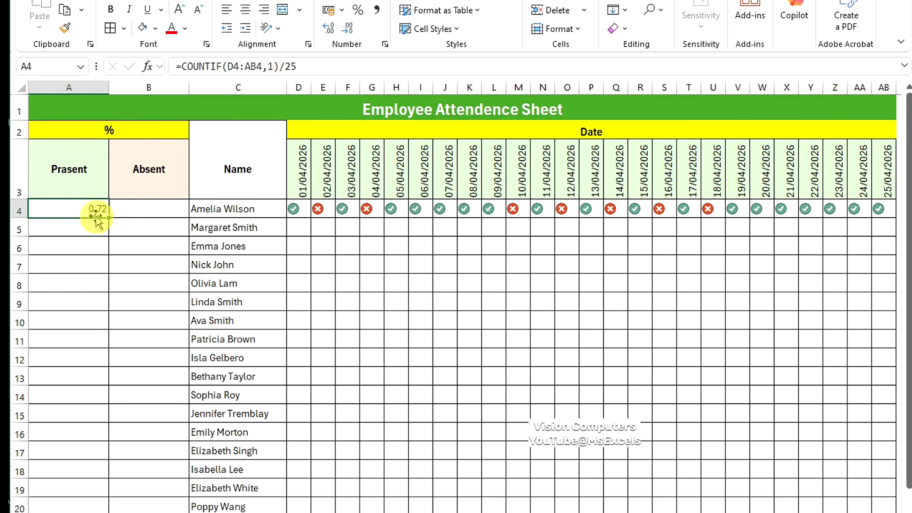
pyautogui.doubleClick(109, 216)
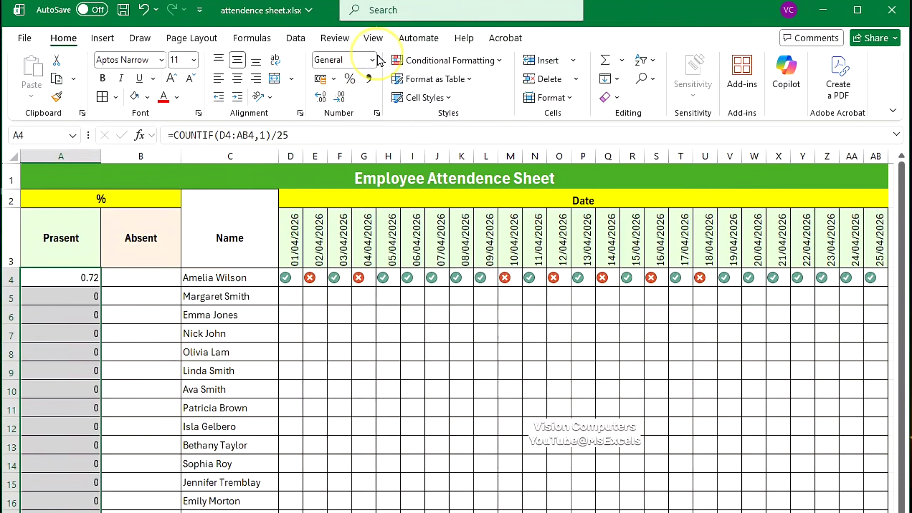
pyautogui.click(373, 60)
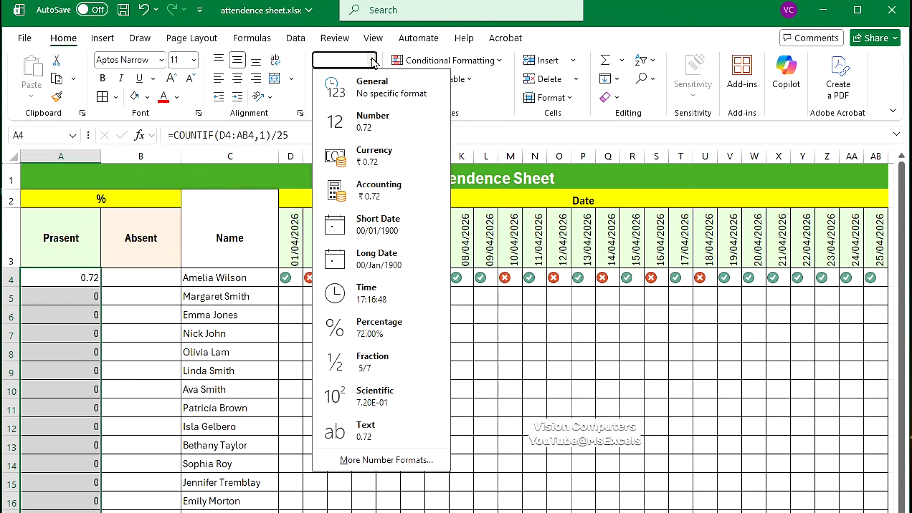
pyautogui.click(358, 327)
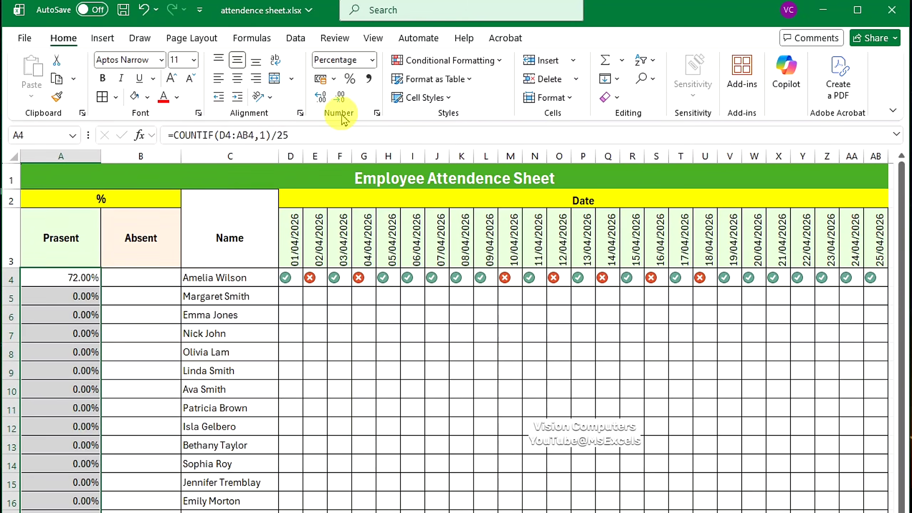
pyautogui.doubleClick(338, 99)
# - Enter the formula =1-A4 in B4 for the absent rate and fill it down for all employees
pyautogui.click(161, 279)
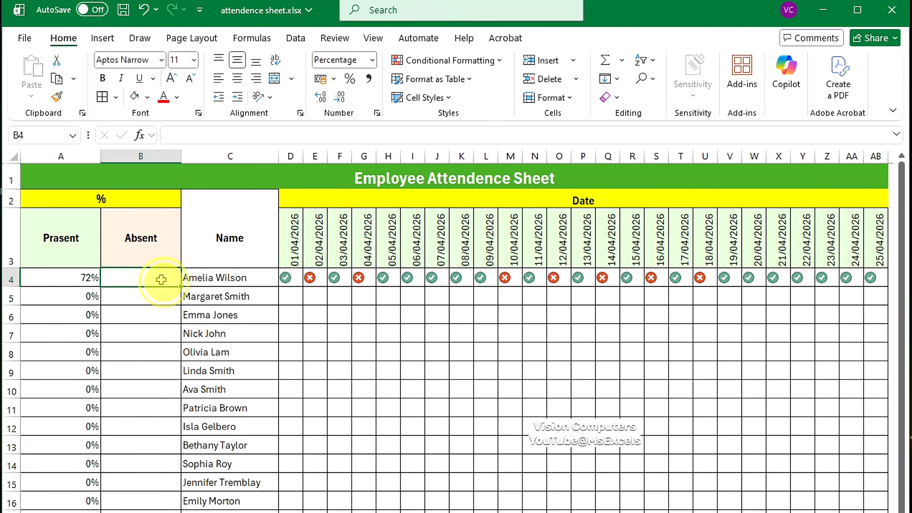
pyautogui.write('=')
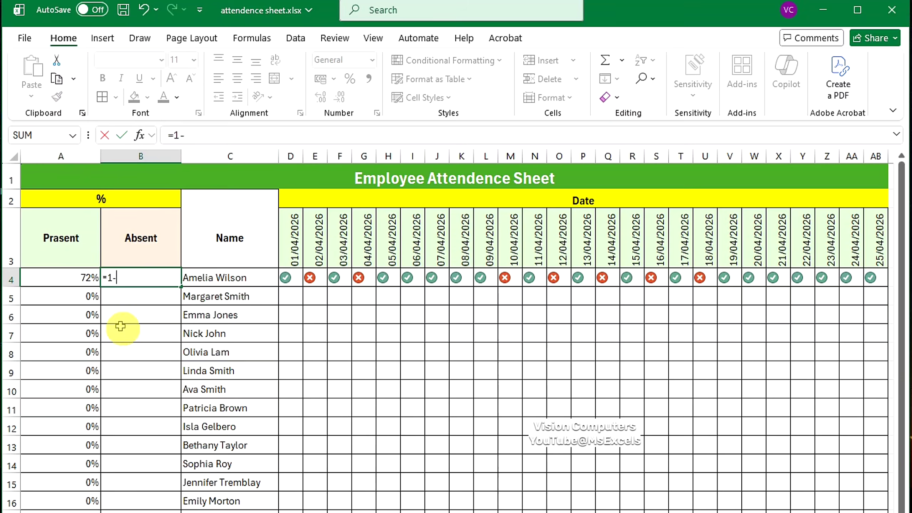
pyautogui.write('1-')
pyautogui.click(74, 275)
pyautogui.press('Return')
pyautogui.click(147, 283)
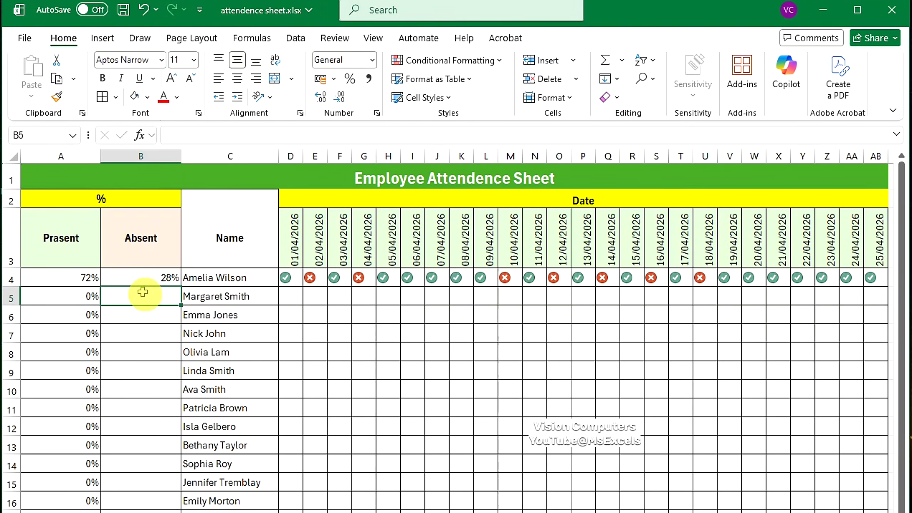
pyautogui.doubleClick(179, 287)
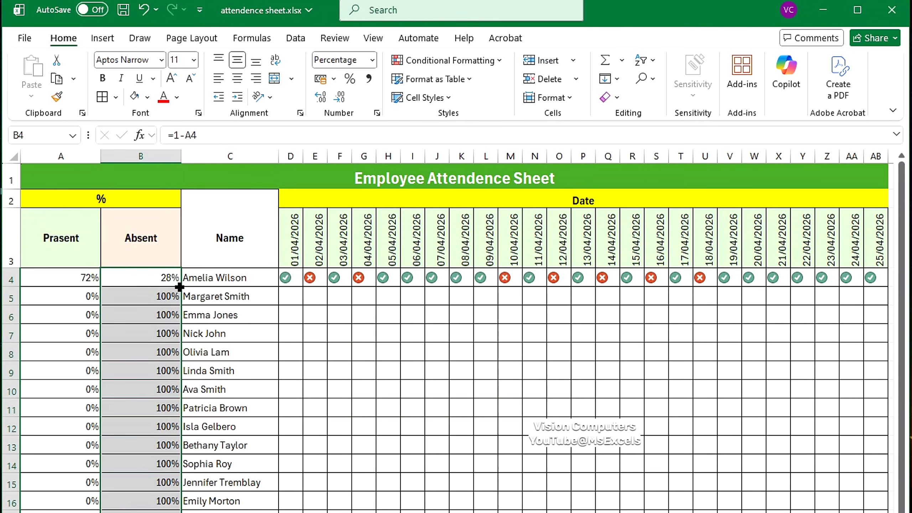
# - Create a data bar rule for the present percentages from A4 down, with Formula as both types, minimum 0 and maximum 1
pyautogui.moveTo(74, 279); pyautogui.dragTo(89, 511)
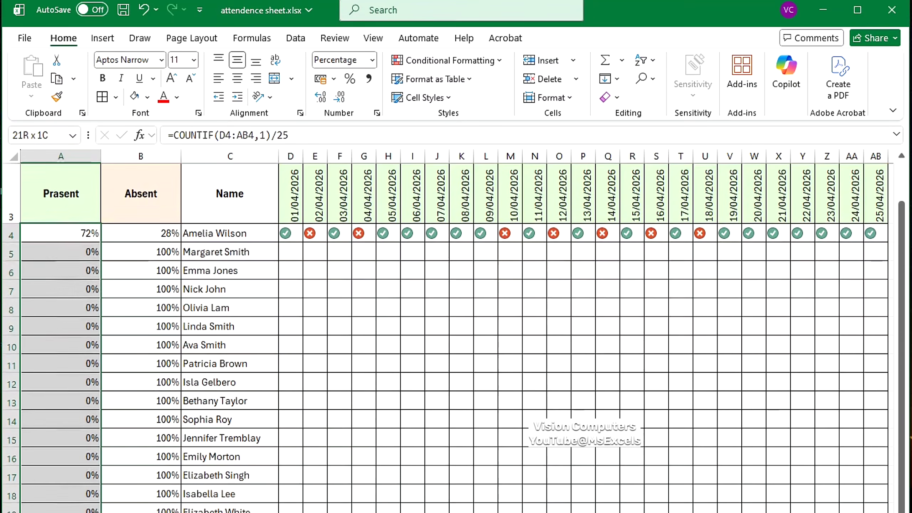
pyautogui.moveTo(169, 445); pyautogui.dragTo(164, 434)
pyautogui.scroll(1, 163, 433)
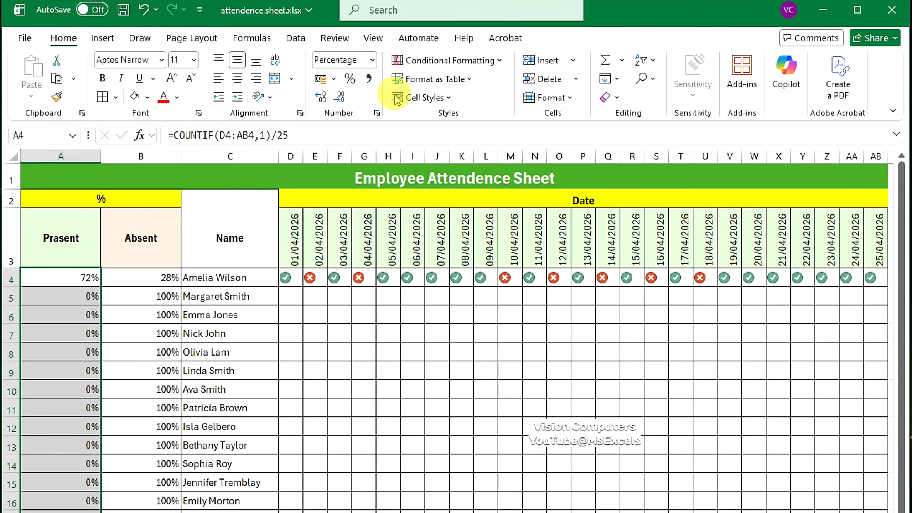
pyautogui.click(425, 60)
pyautogui.click(426, 150)
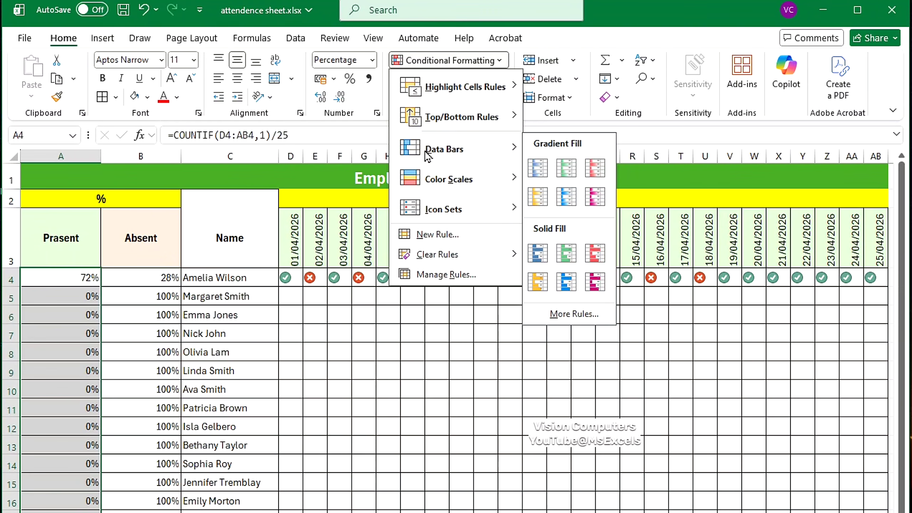
pyautogui.click(544, 312)
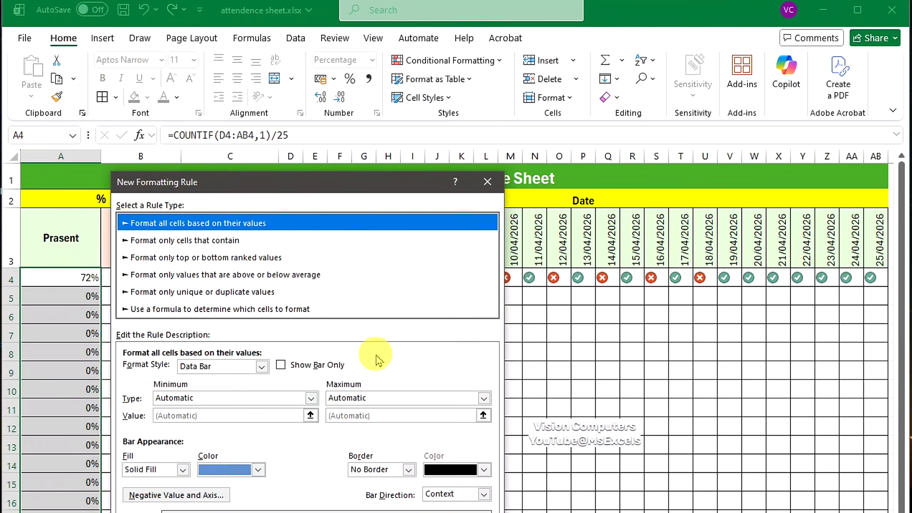
pyautogui.click(276, 404)
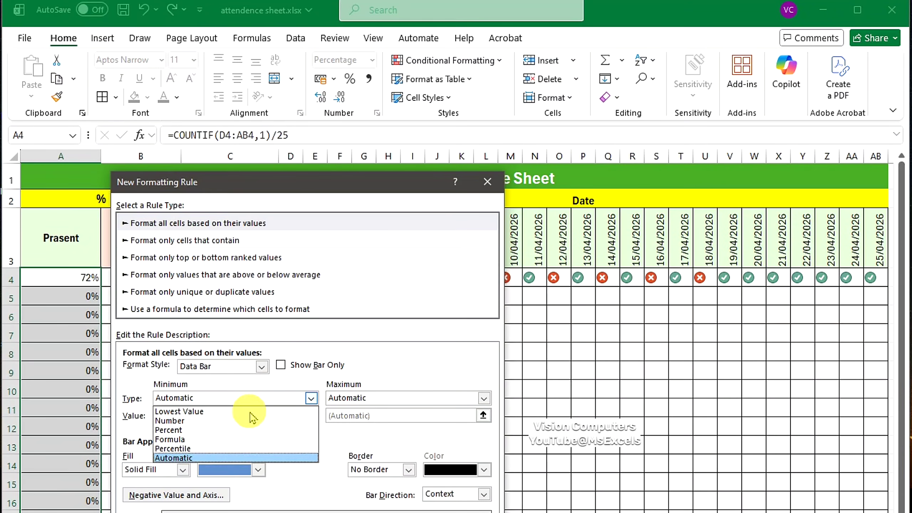
pyautogui.click(196, 440)
pyautogui.click(484, 397)
pyautogui.click(346, 439)
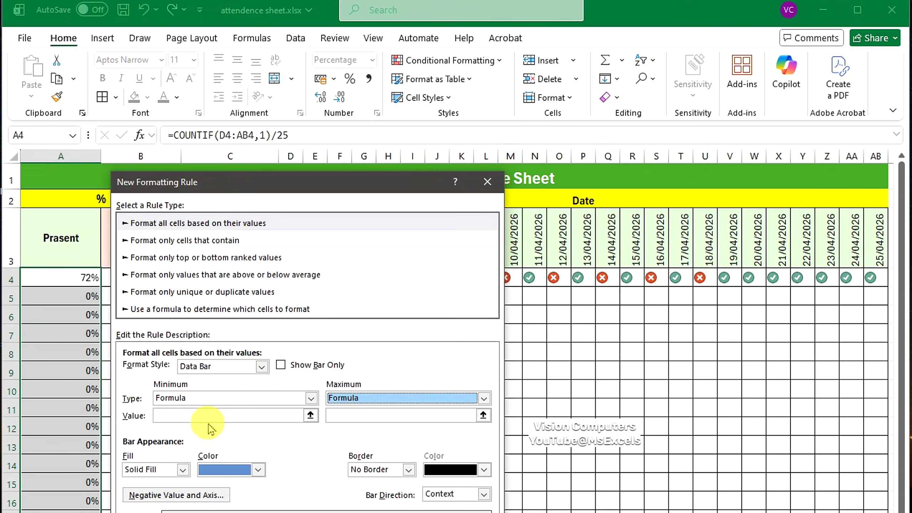
pyautogui.click(197, 415)
pyautogui.write('0')
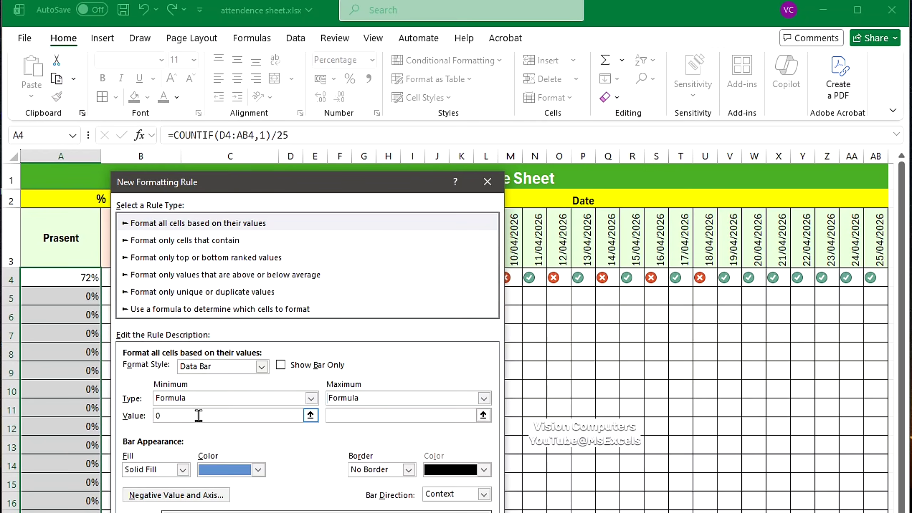
pyautogui.click(330, 415)
pyautogui.write('1')
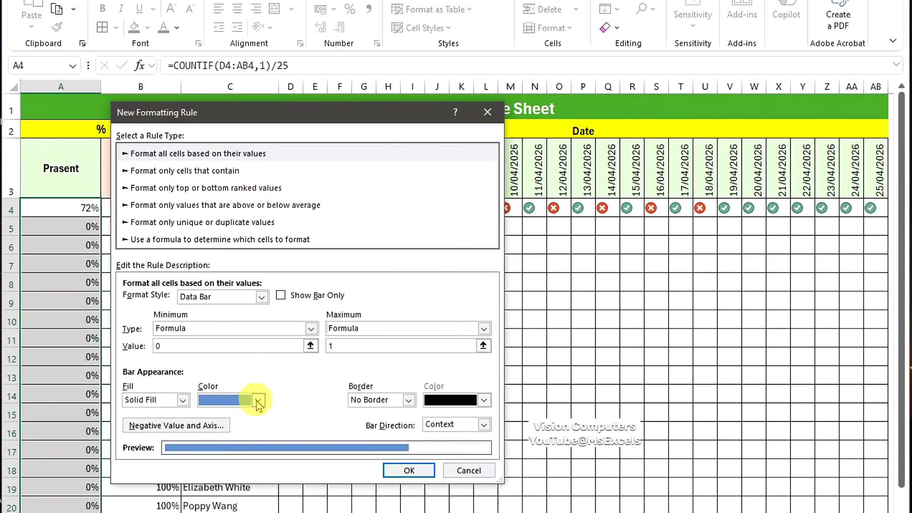
# - Set the present data bars to green with Right-to-Left direction and apply the rule
pyautogui.click(258, 467)
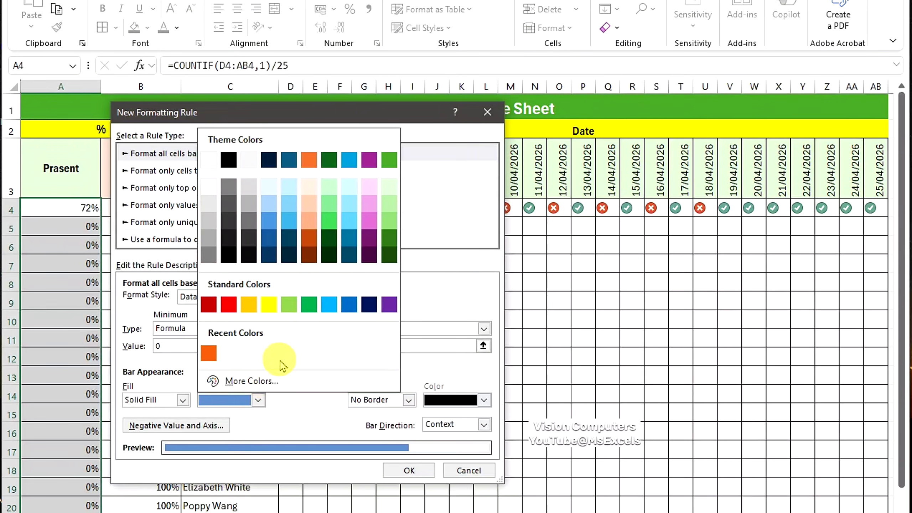
pyautogui.click(309, 304)
pyautogui.click(484, 424)
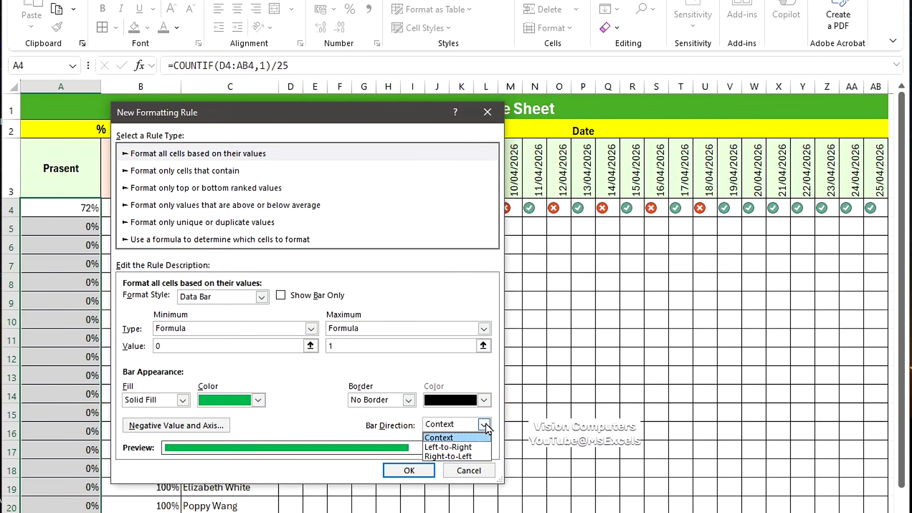
pyautogui.click(464, 457)
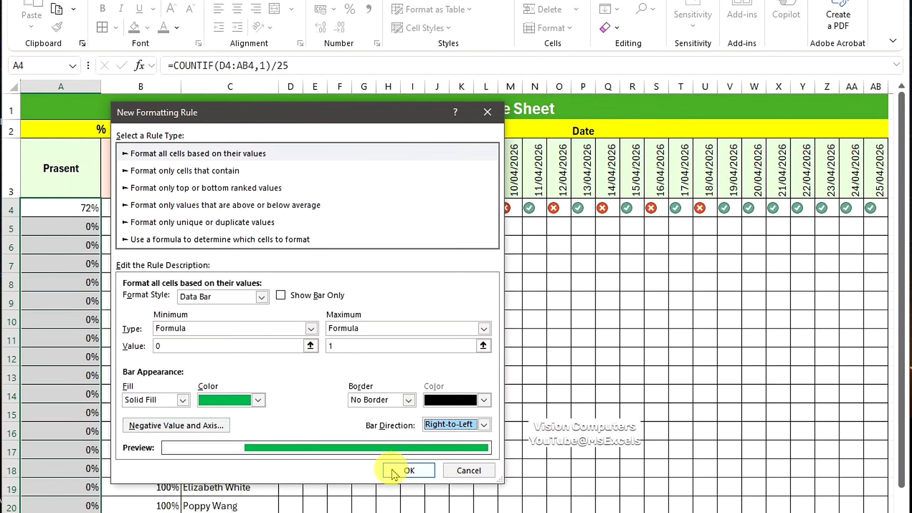
pyautogui.click(395, 470)
# - Create a data bar rule for the absent percentages from B4 down, with Formula as both types, minimum 0 and maximum 1
pyautogui.moveTo(165, 226); pyautogui.dragTo(155, 510)
pyautogui.scroll(1, 173, 402)
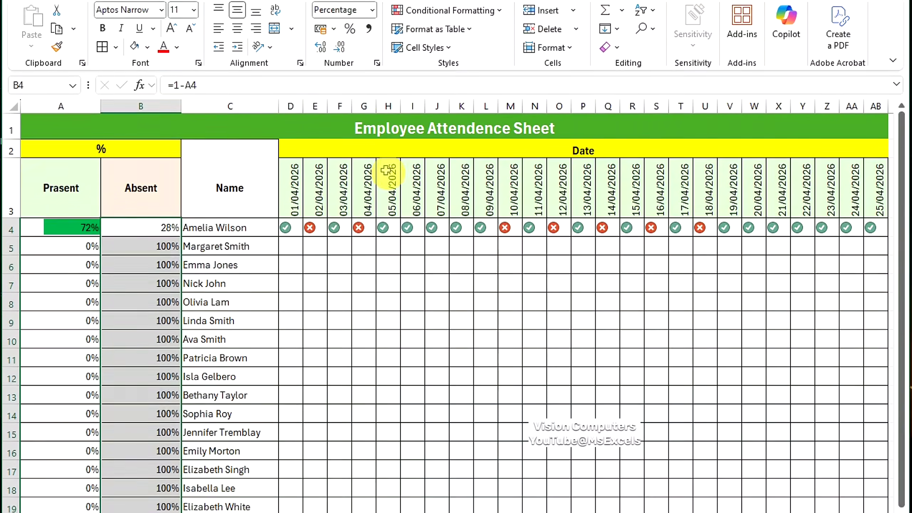
pyautogui.click(448, 60)
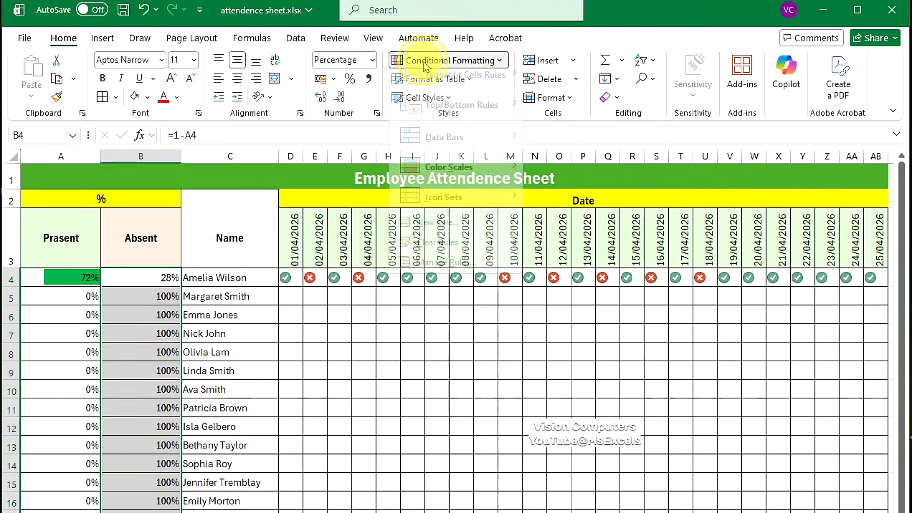
pyautogui.moveTo(423, 155)
pyautogui.click(566, 313)
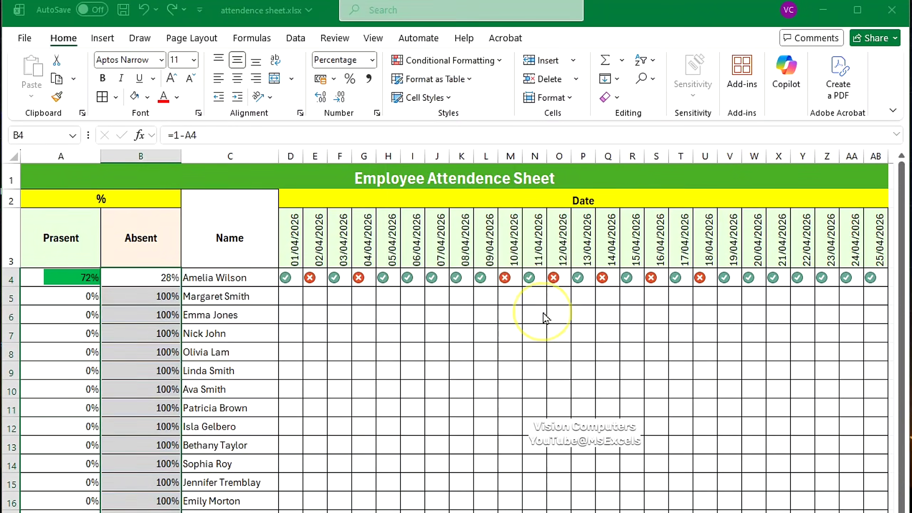
pyautogui.click(262, 399)
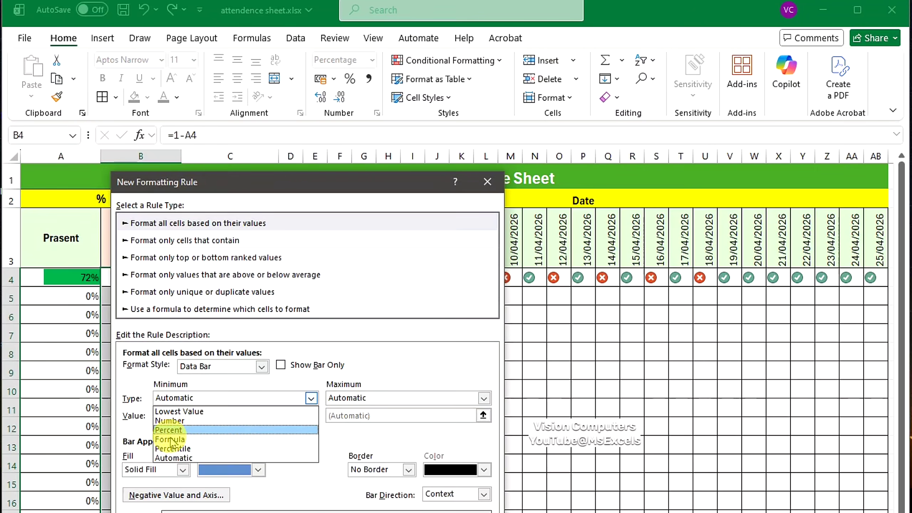
pyautogui.click(183, 438)
pyautogui.click(341, 398)
pyautogui.click(353, 439)
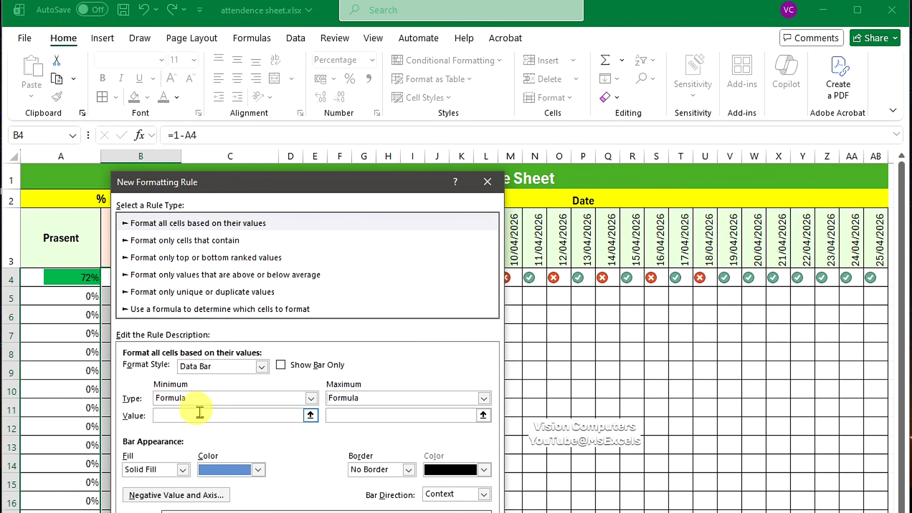
pyautogui.click(342, 414)
pyautogui.write('1')
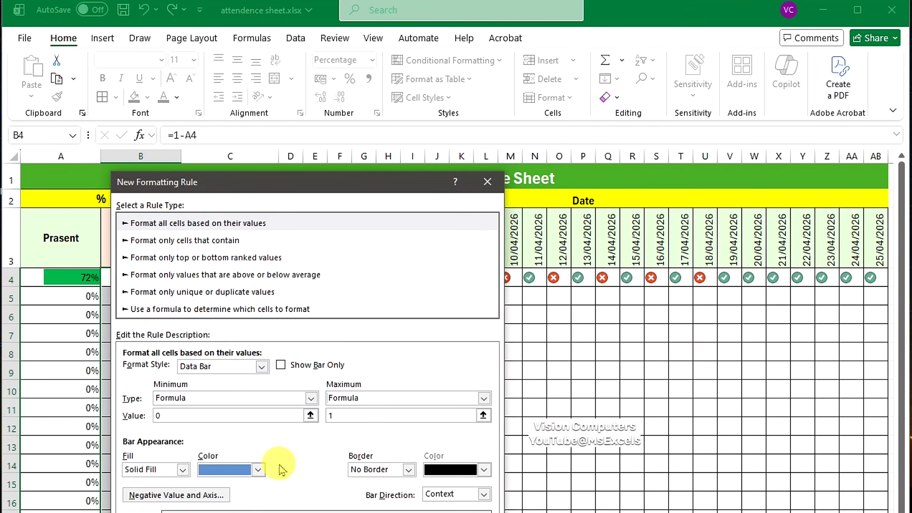
# - Set the absent data bars to the recent orange color with Left-to-Right direction and apply the rule
pyautogui.click(258, 469)
pyautogui.click(213, 423)
pyautogui.click(484, 494)
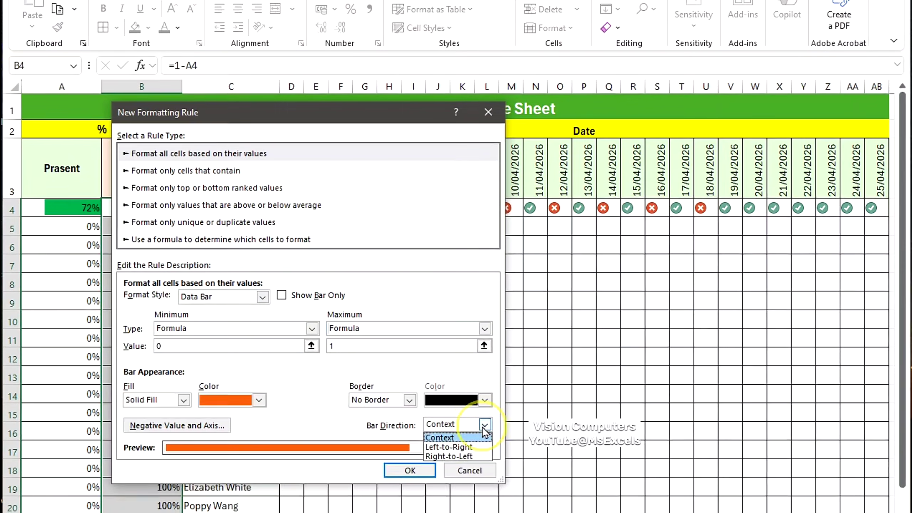
pyautogui.click(449, 447)
pyautogui.click(409, 470)
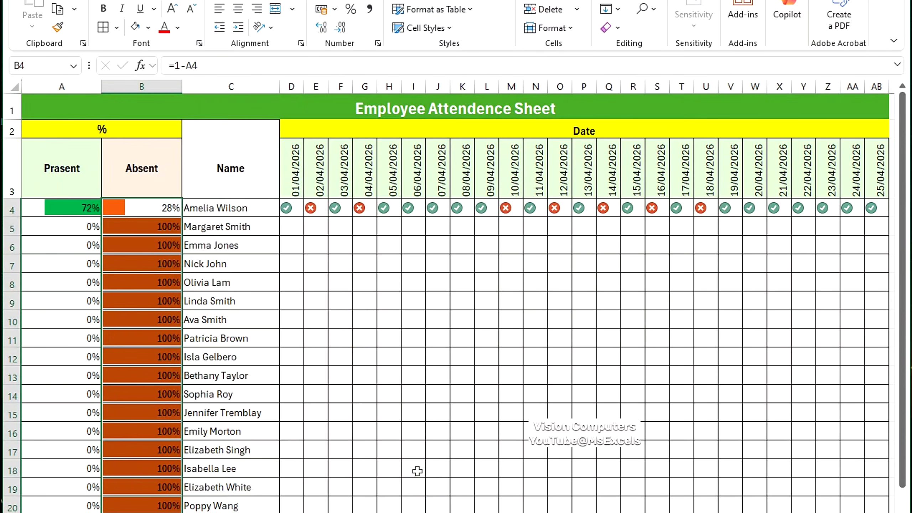
# - Enter 1 or 0 on every date for the remaining employees from row 5 down, with 0 in L5, N5, S5 and Z5:AB5
pyautogui.click(290, 229)
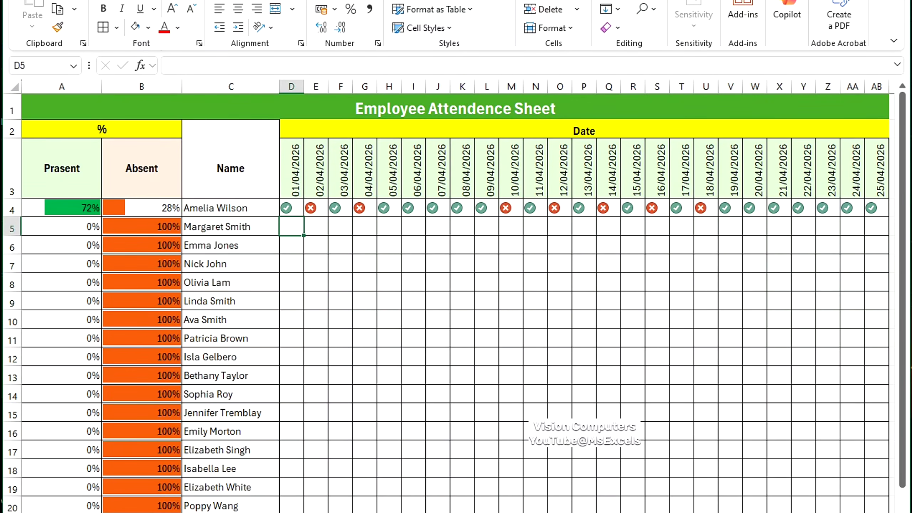
pyautogui.write('1\t1\t1\t1\t1\t1\t1\t1\t0\t1\t1')
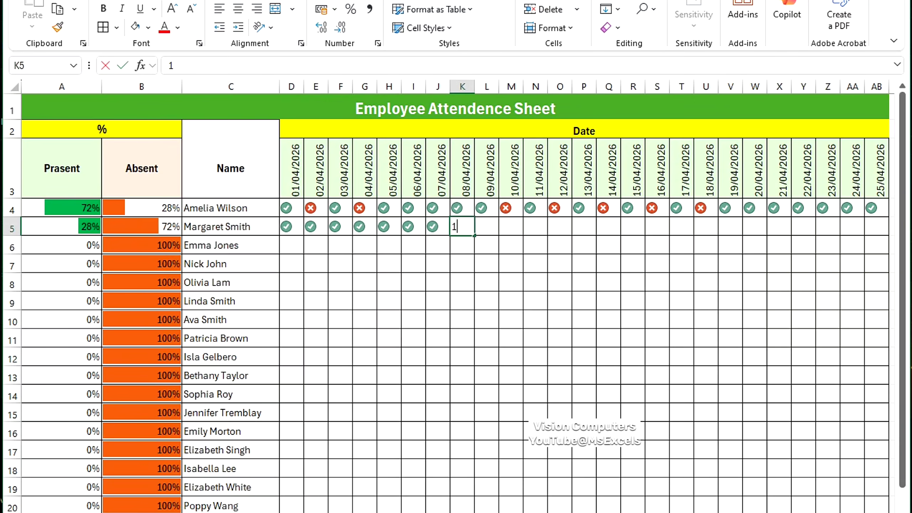
pyautogui.write('0\t1\t1\t1')
pyautogui.write('1\t1\t0\t1')
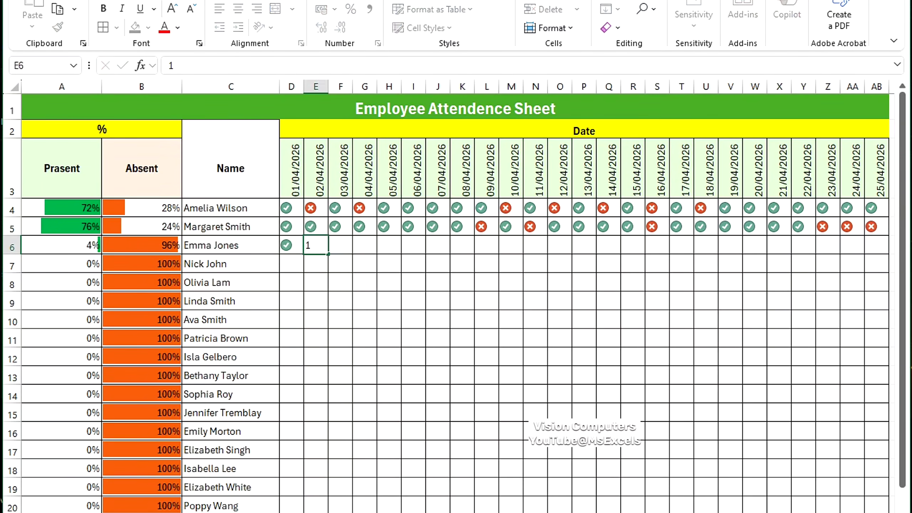
pyautogui.write('\t0\t1\t0\t1\t0\t1')
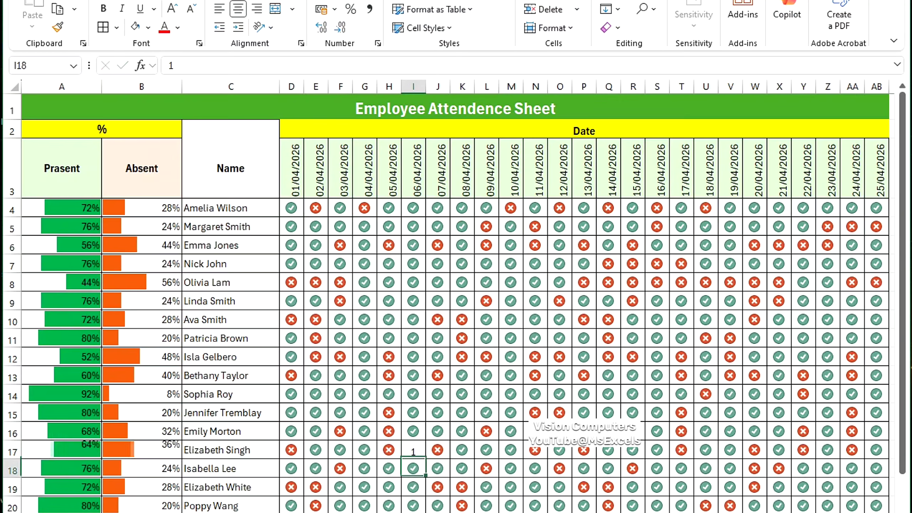